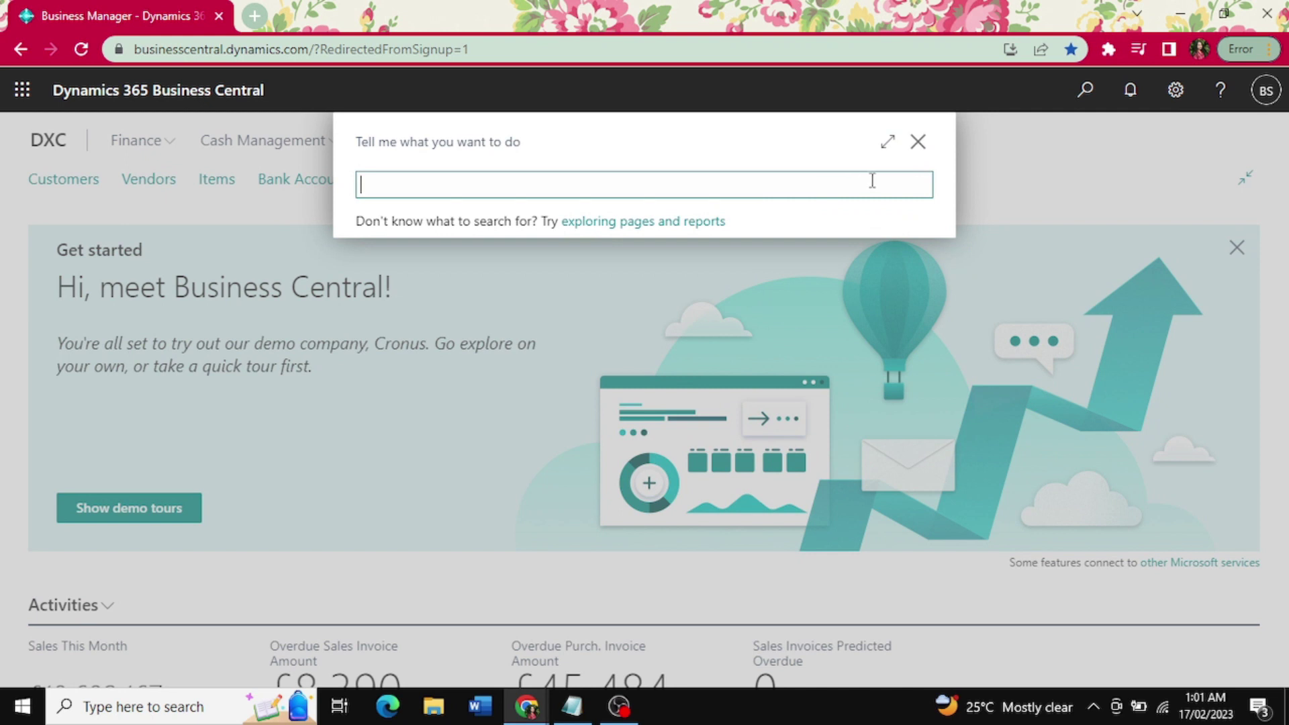
Step: Dismiss the page search, open the Chart of Accounts and look through the full account list
{"action": "left_click", "coordinate": [918, 141]}
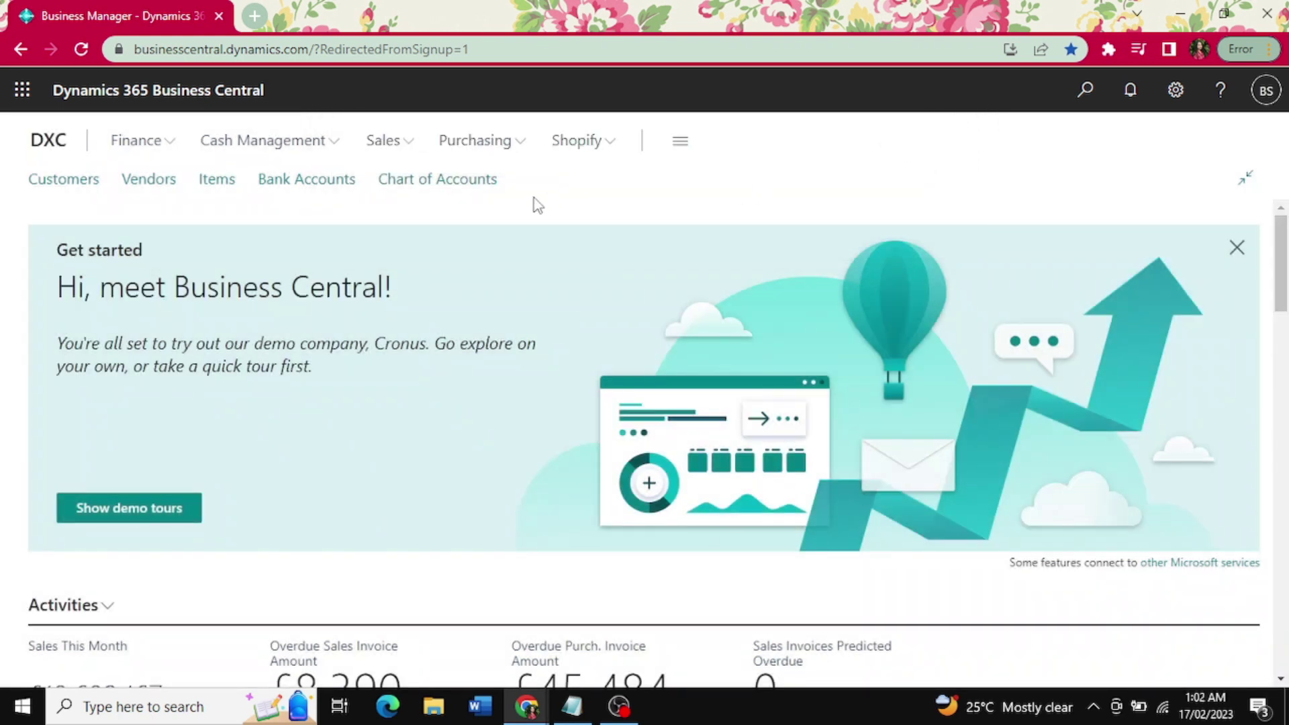
{"action": "left_click", "coordinate": [470, 187]}
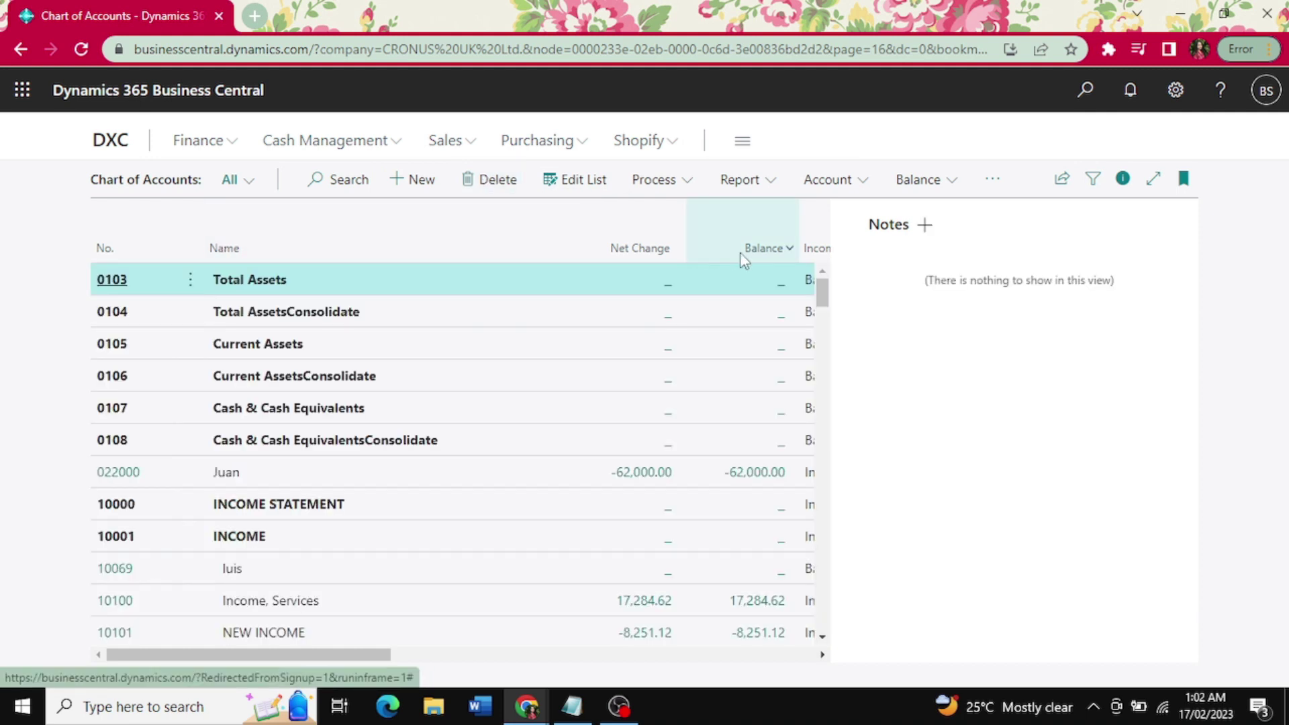
{"action": "left_click_drag", "start_coordinate": [822, 293], "coordinate": [823, 467]}
{"action": "scroll", "coordinate": [825, 473], "scroll_direction": "down", "scroll_amount": 10}
{"action": "scroll", "coordinate": [825, 476], "scroll_direction": "down", "scroll_amount": 4}
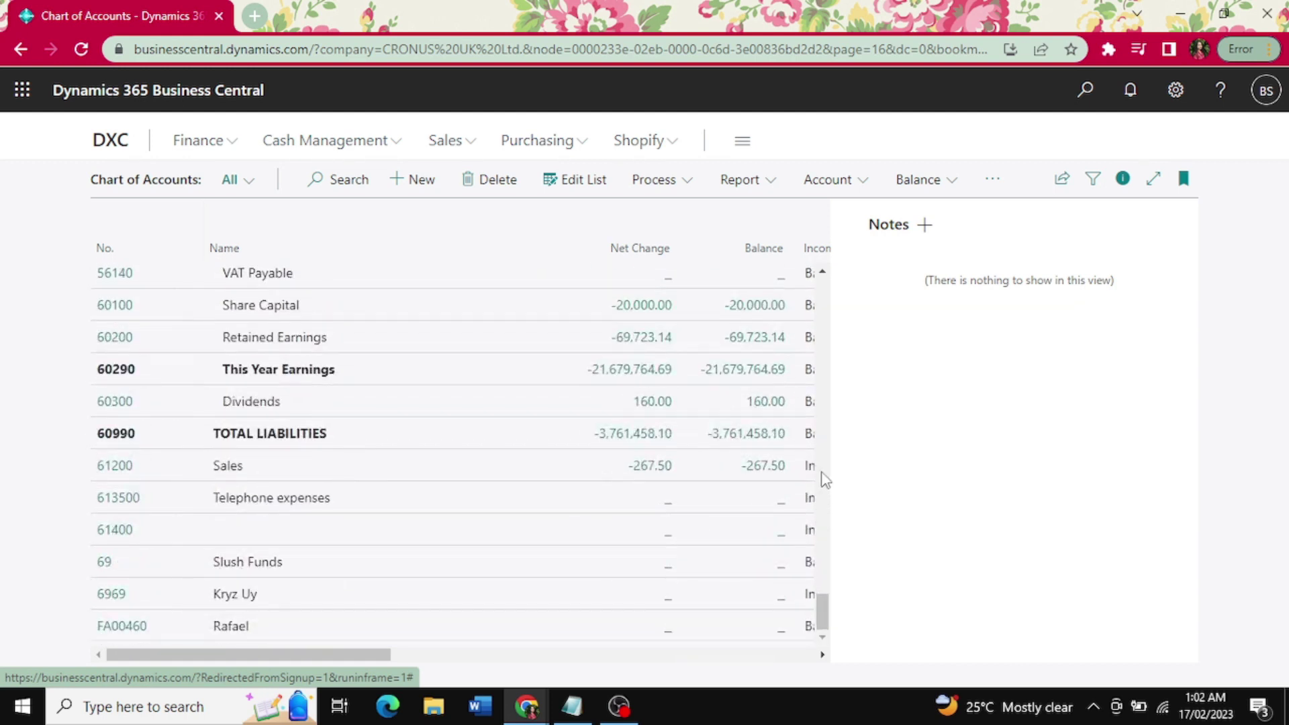
{"action": "left_click_drag", "start_coordinate": [816, 597], "coordinate": [817, 279]}
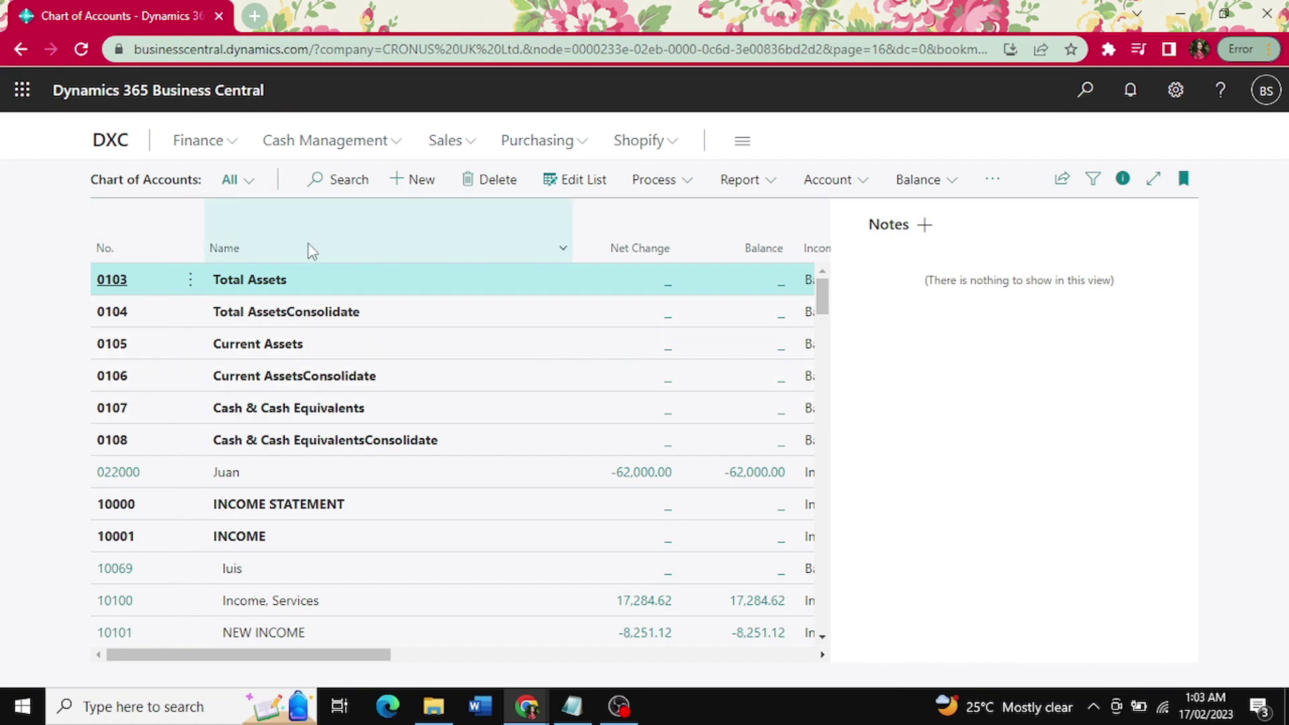
Step: Create a new G/L account with number 10800 and the name Interest Income
{"action": "left_click", "coordinate": [413, 195]}
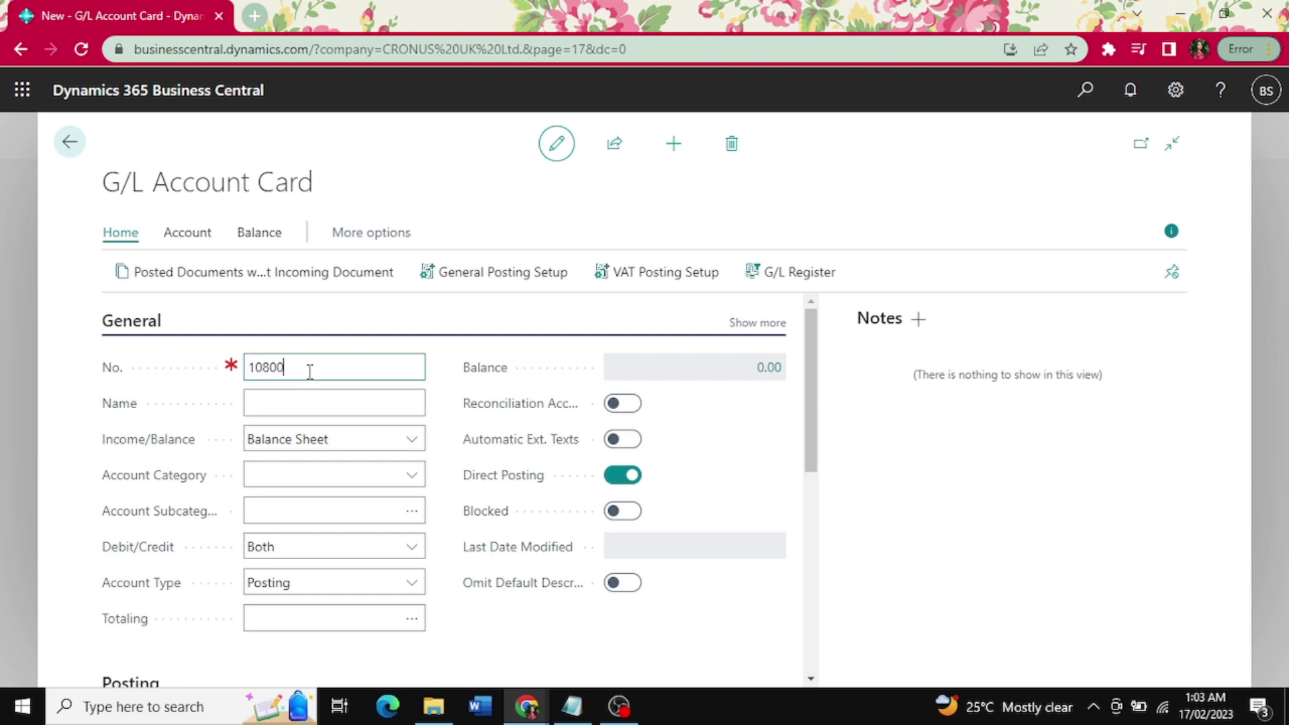
{"action": "left_click", "coordinate": [309, 398]}
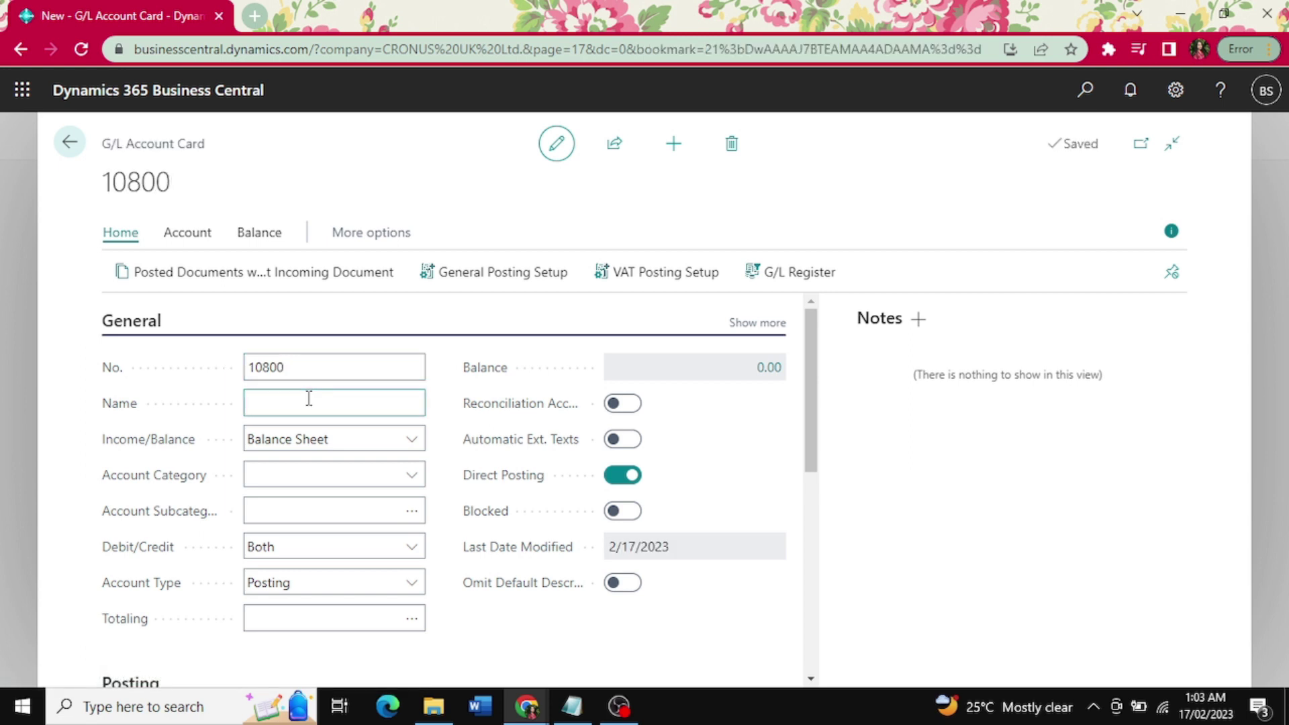
{"action": "type", "text": "Interest Income"}
Step: Classify the new account as Income Statement, with Income as both its account category and its account subcategory
{"action": "left_click", "coordinate": [300, 443]}
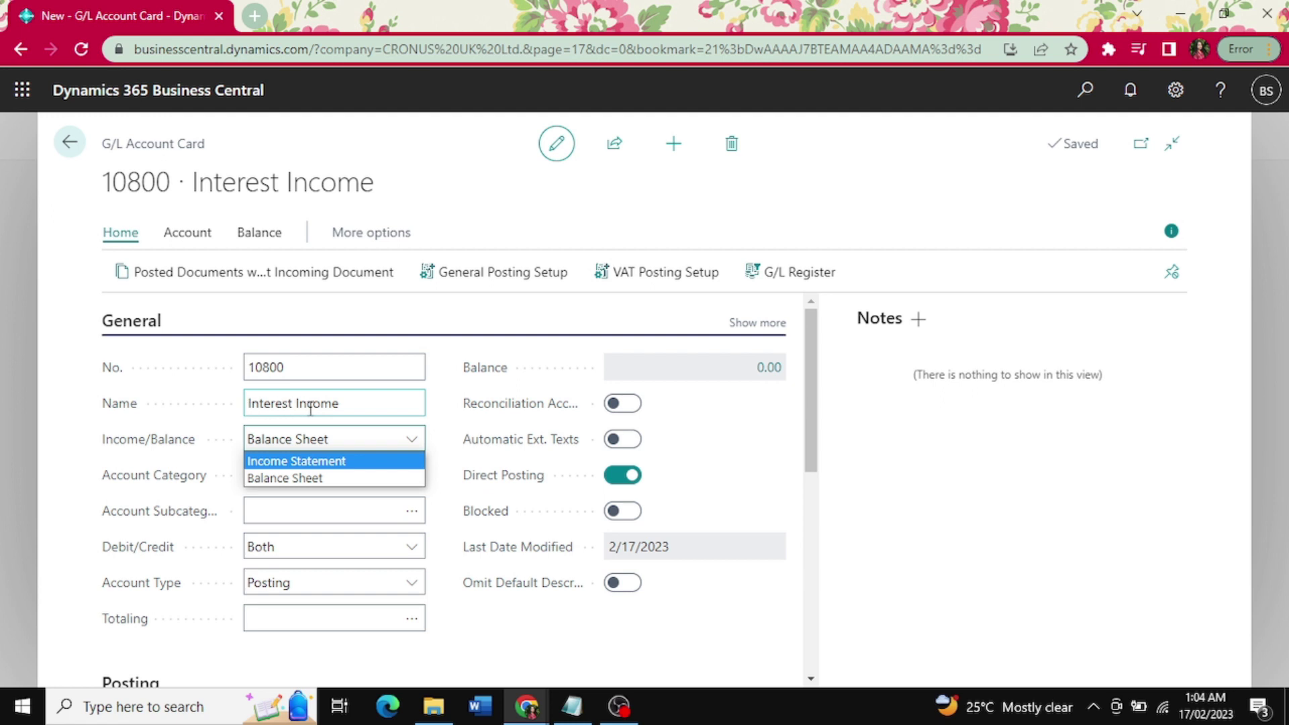
{"action": "left_click", "coordinate": [302, 461]}
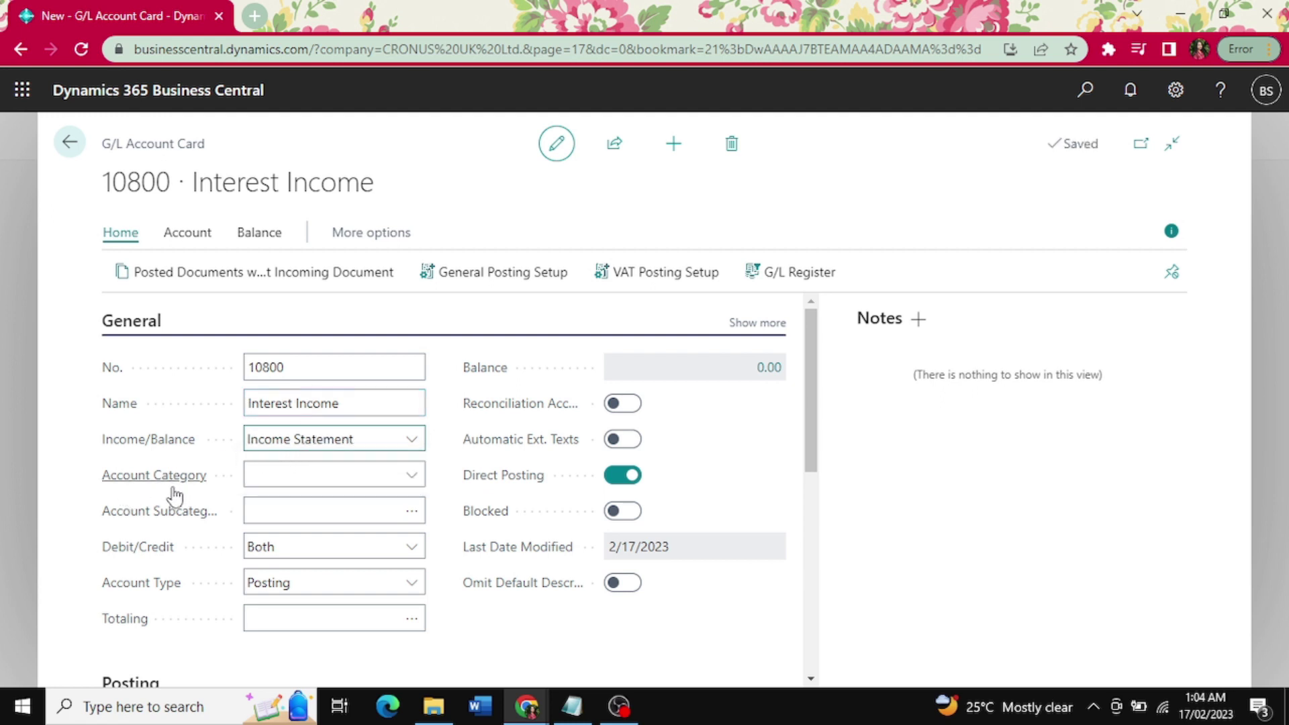
{"action": "left_click", "coordinate": [264, 489]}
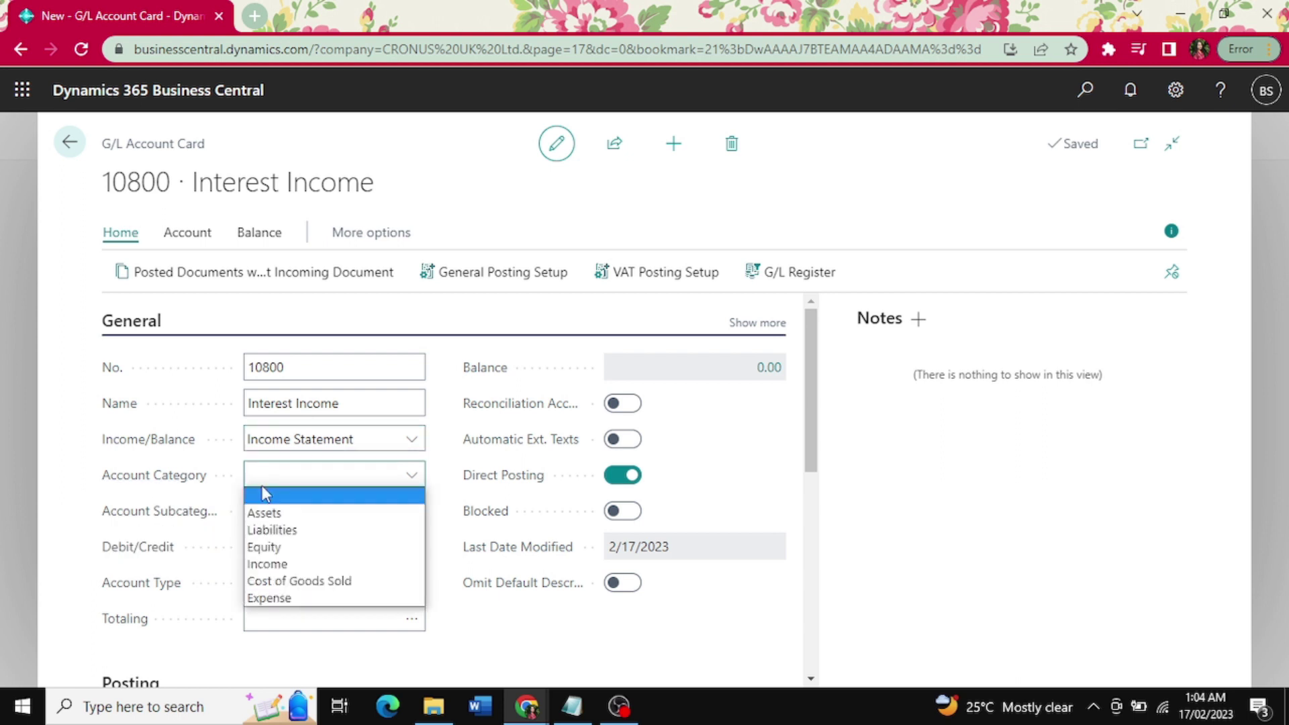
{"action": "left_click", "coordinate": [275, 568]}
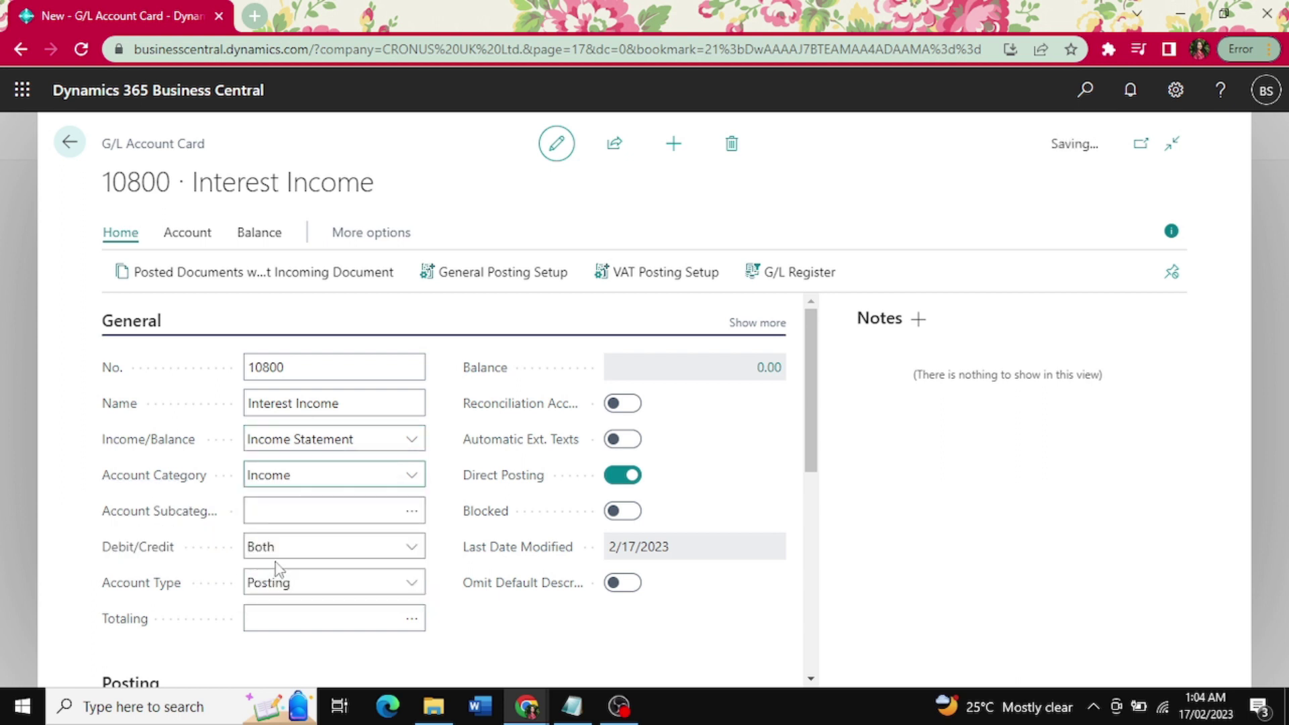
{"action": "mouse_move", "coordinate": [182, 519]}
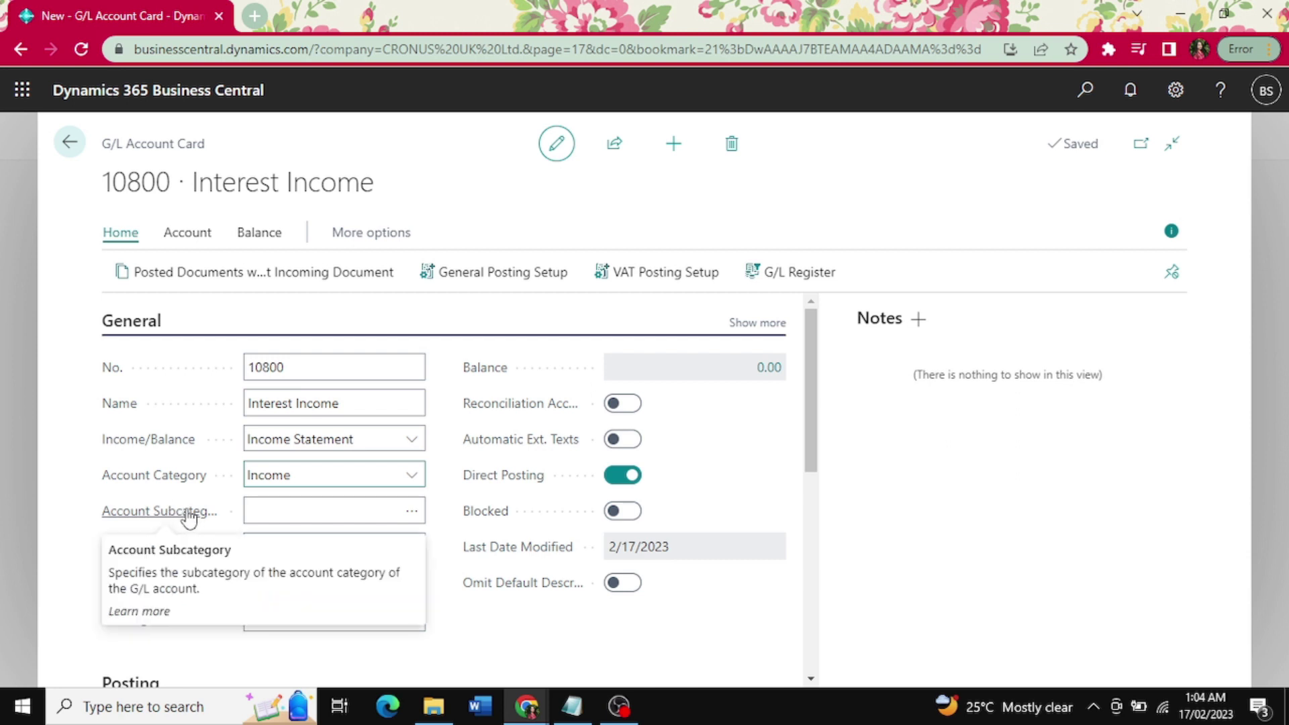
{"action": "left_click", "coordinate": [365, 508]}
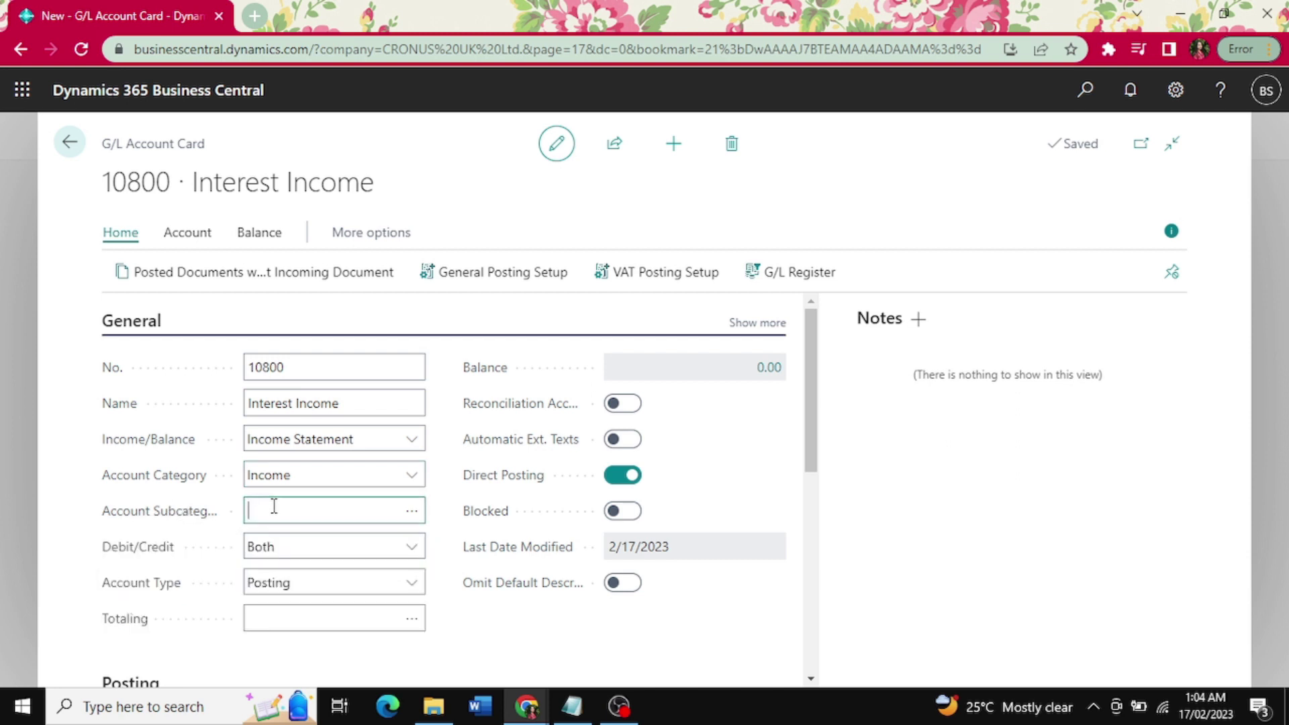
{"action": "left_click", "coordinate": [409, 514]}
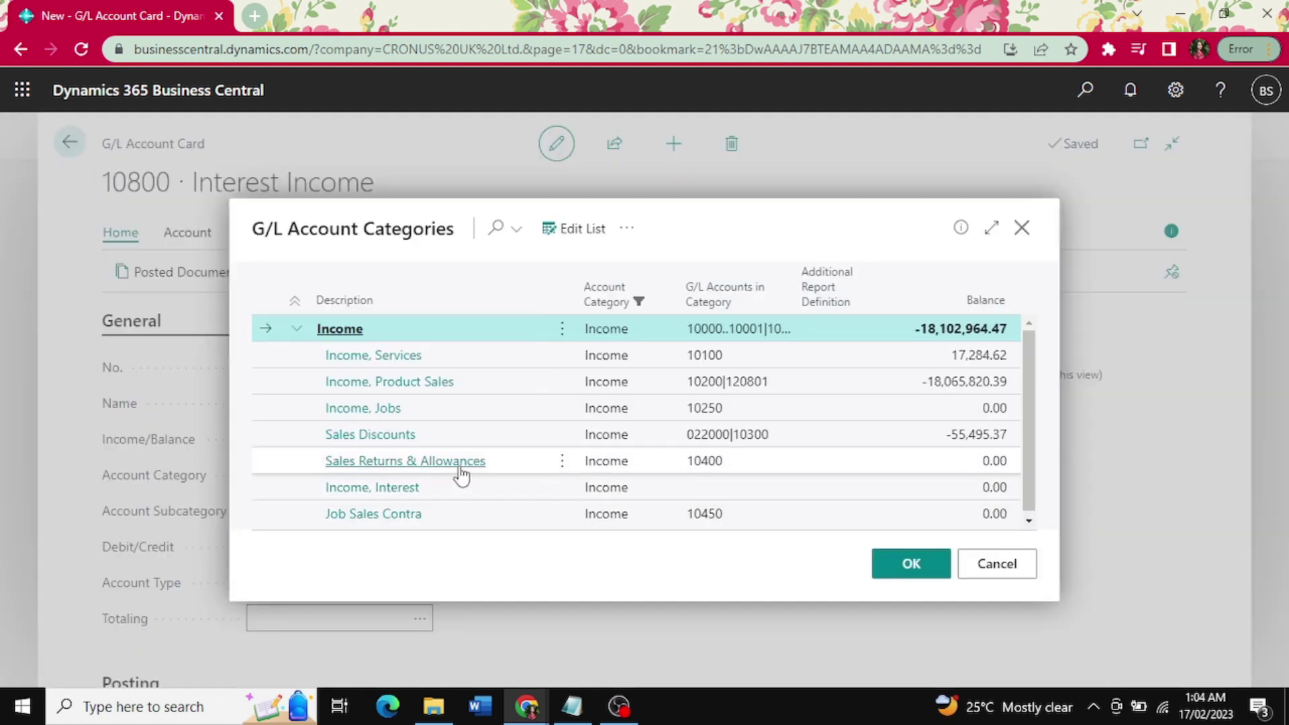
{"action": "left_click", "coordinate": [340, 329]}
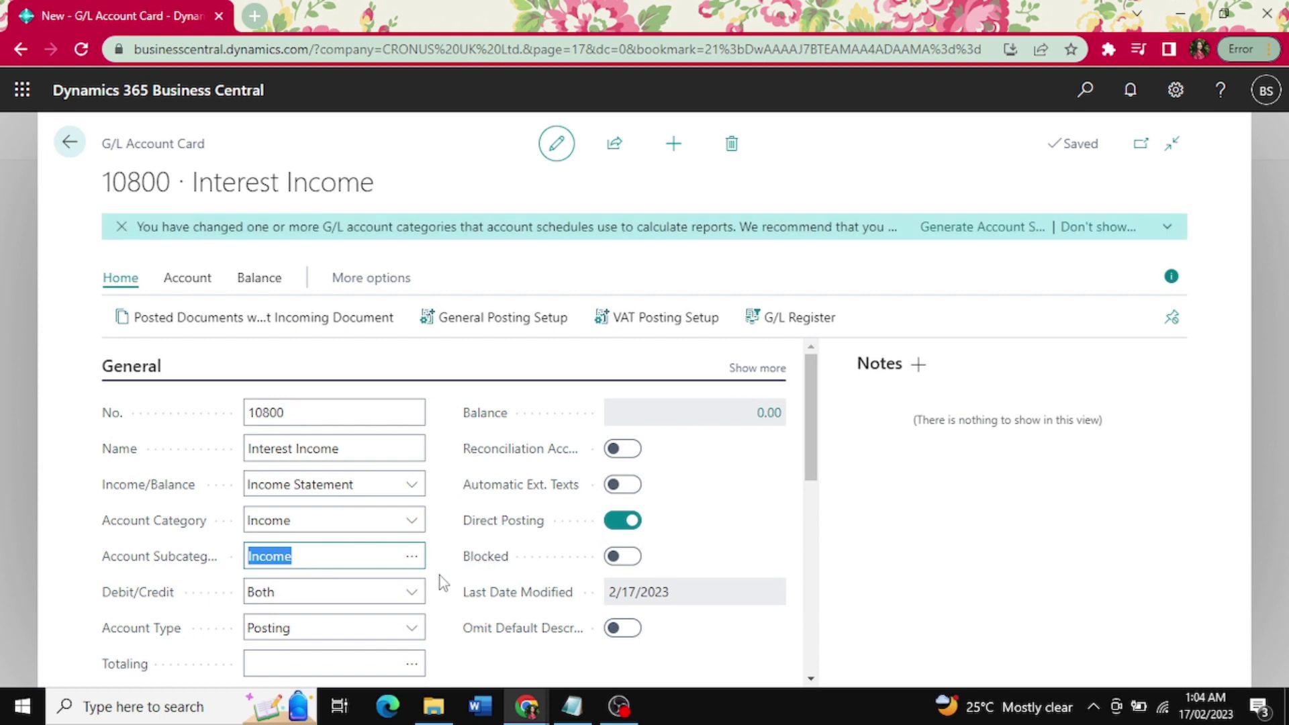
Step: Set the account's Debit/Credit field to Debit and its Account Type to Posting
{"action": "scroll", "coordinate": [441, 574], "scroll_direction": "down", "scroll_amount": 1}
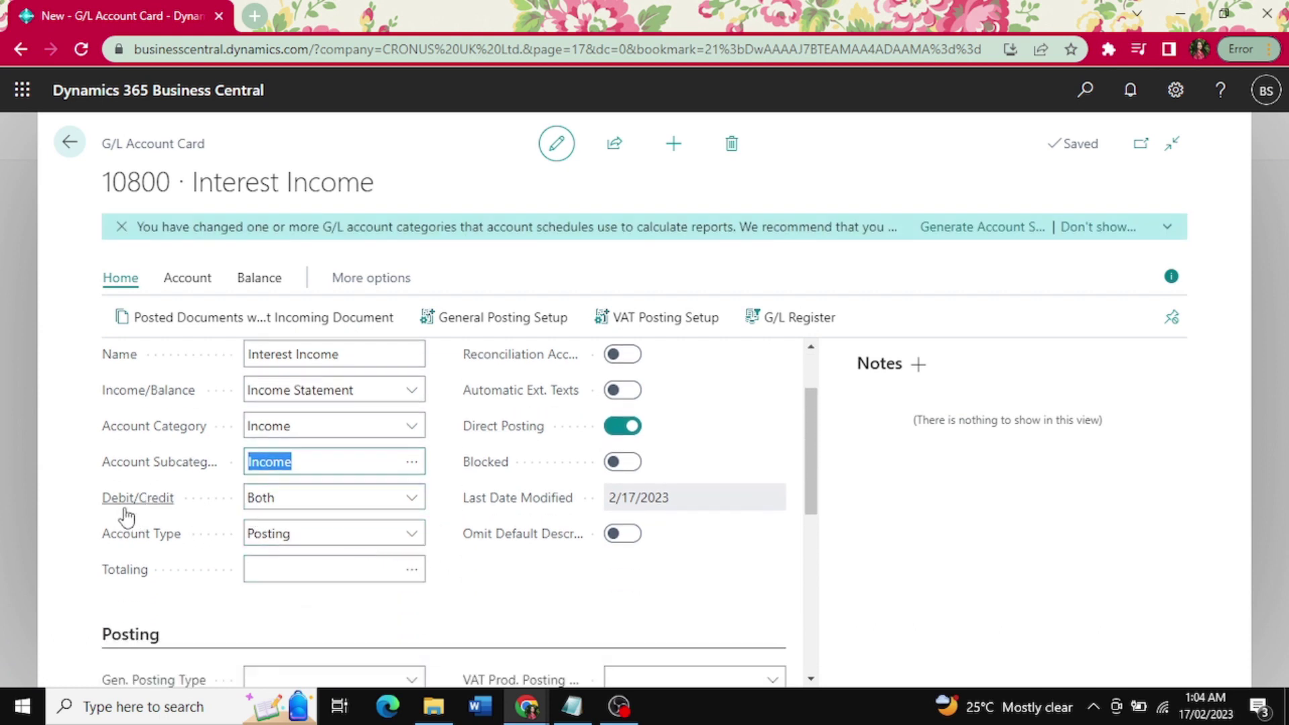
{"action": "mouse_move", "coordinate": [126, 515]}
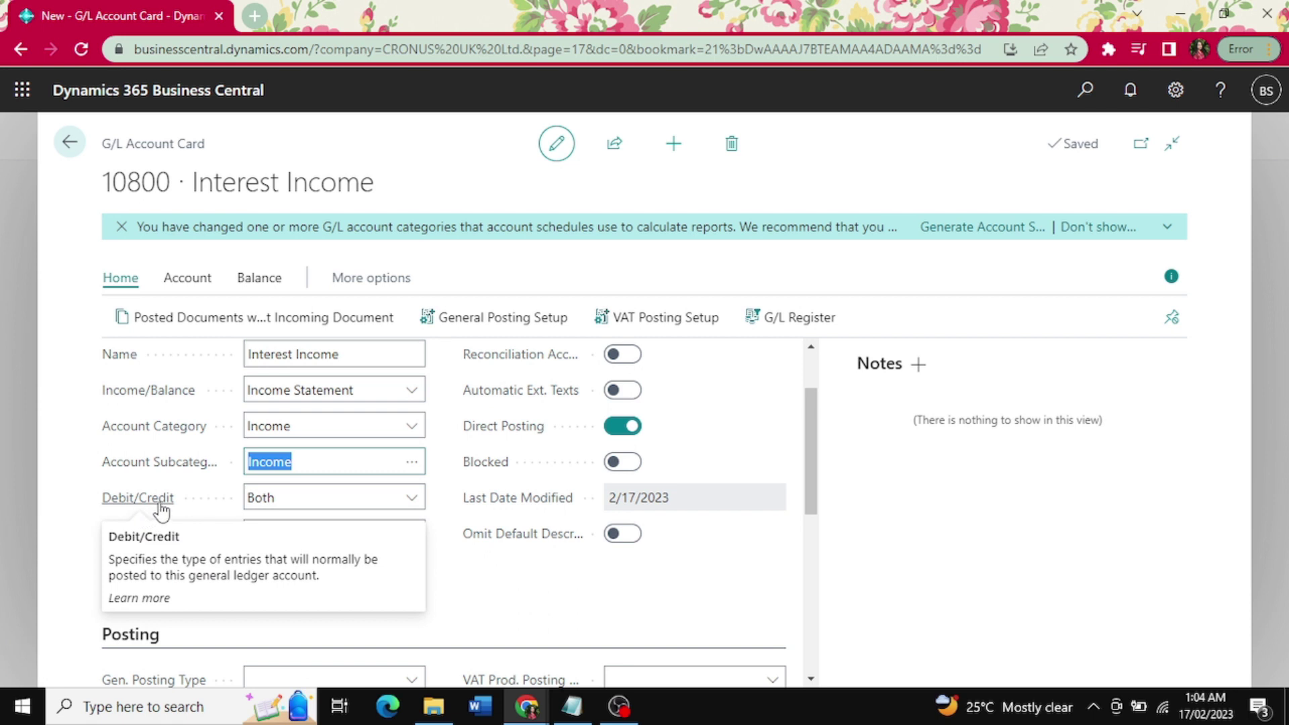
{"action": "left_click", "coordinate": [255, 500]}
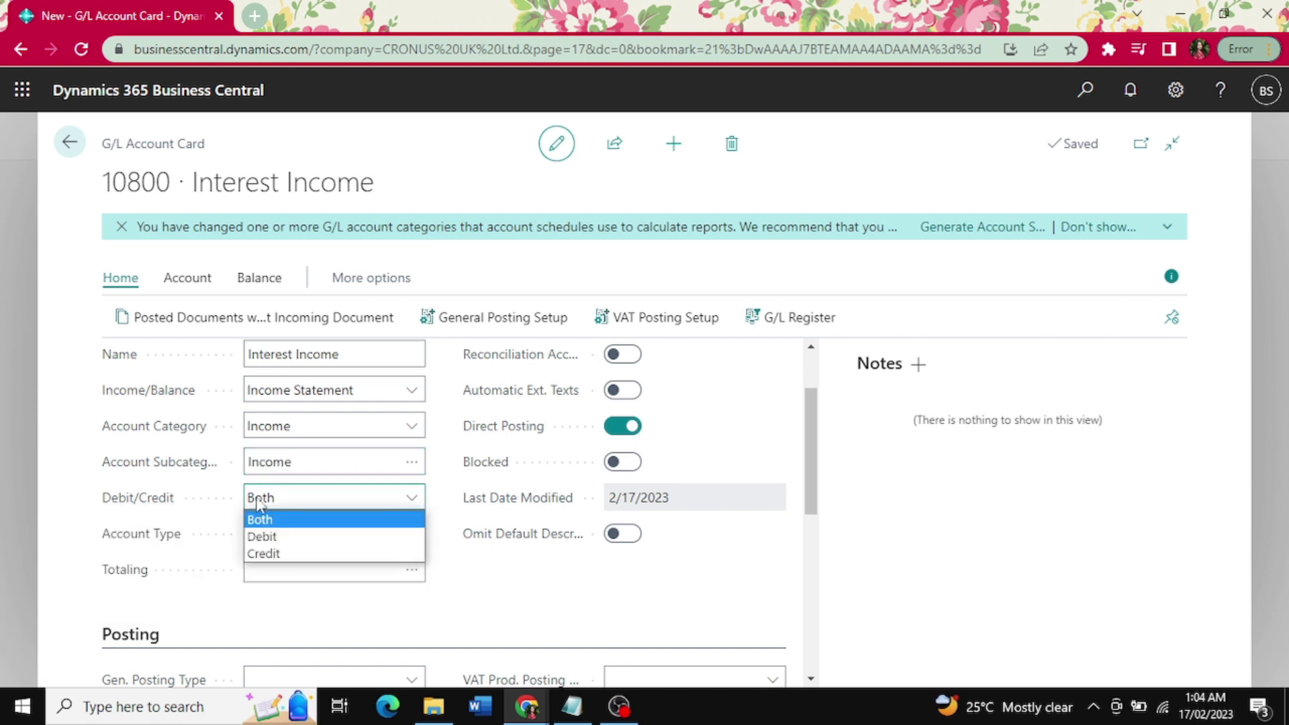
{"action": "left_click", "coordinate": [263, 536]}
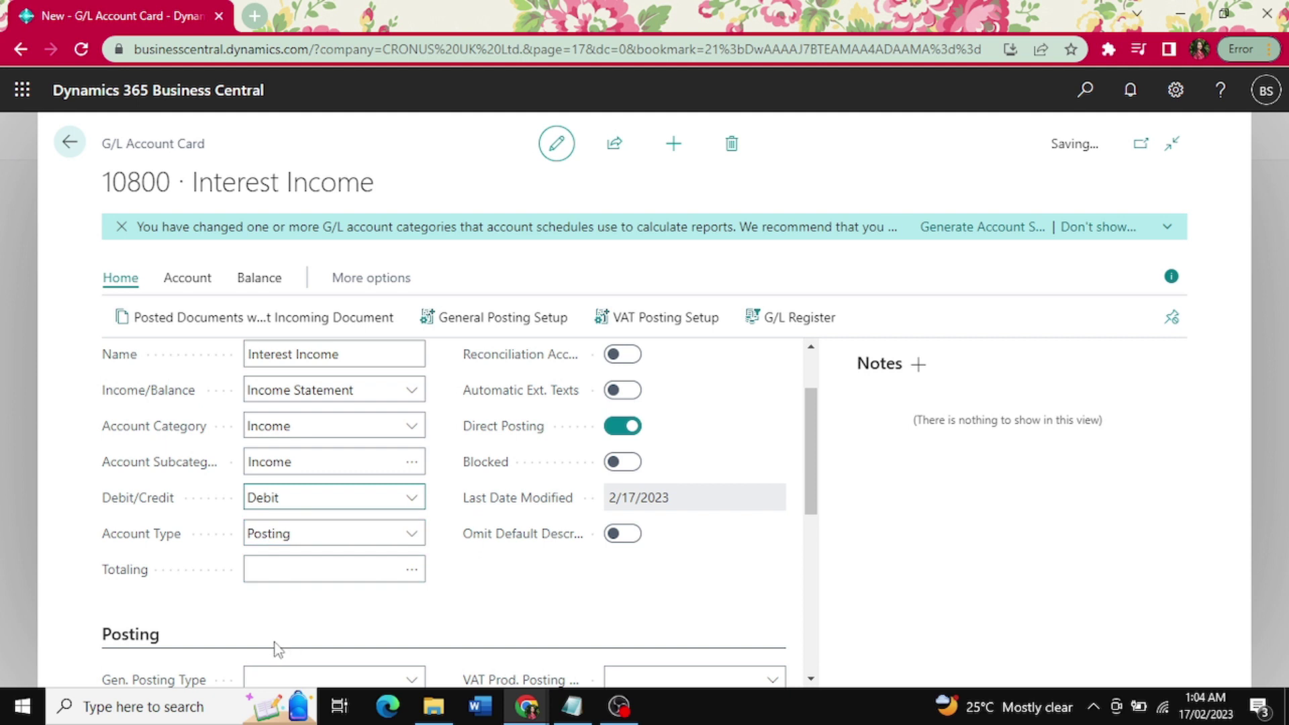
{"action": "mouse_move", "coordinate": [121, 541]}
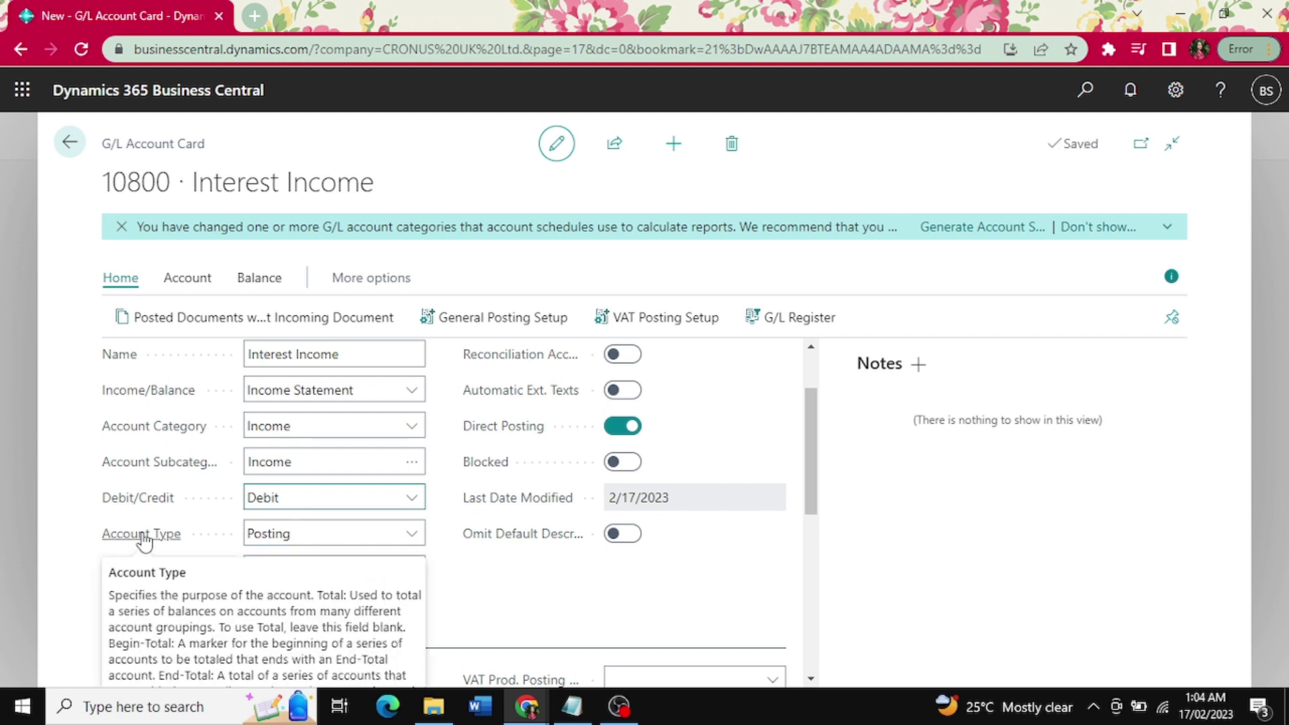
{"action": "left_click", "coordinate": [265, 536]}
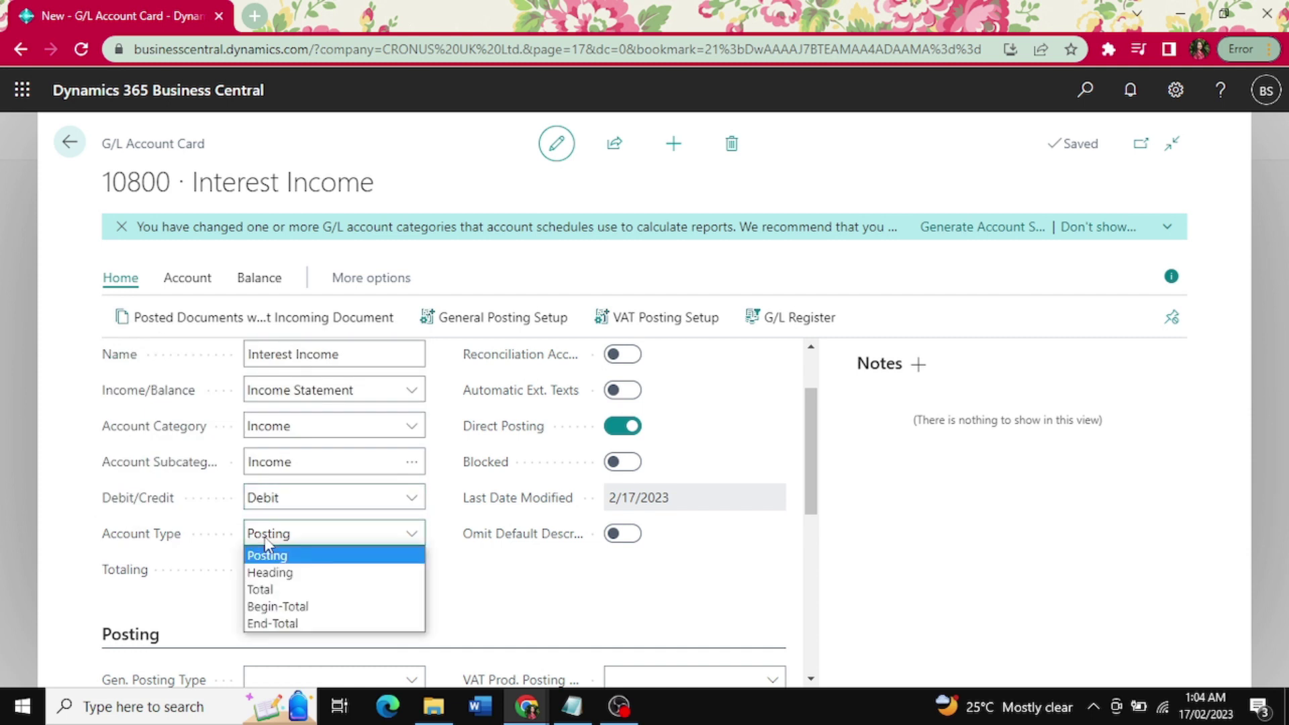
{"action": "left_click", "coordinate": [270, 559]}
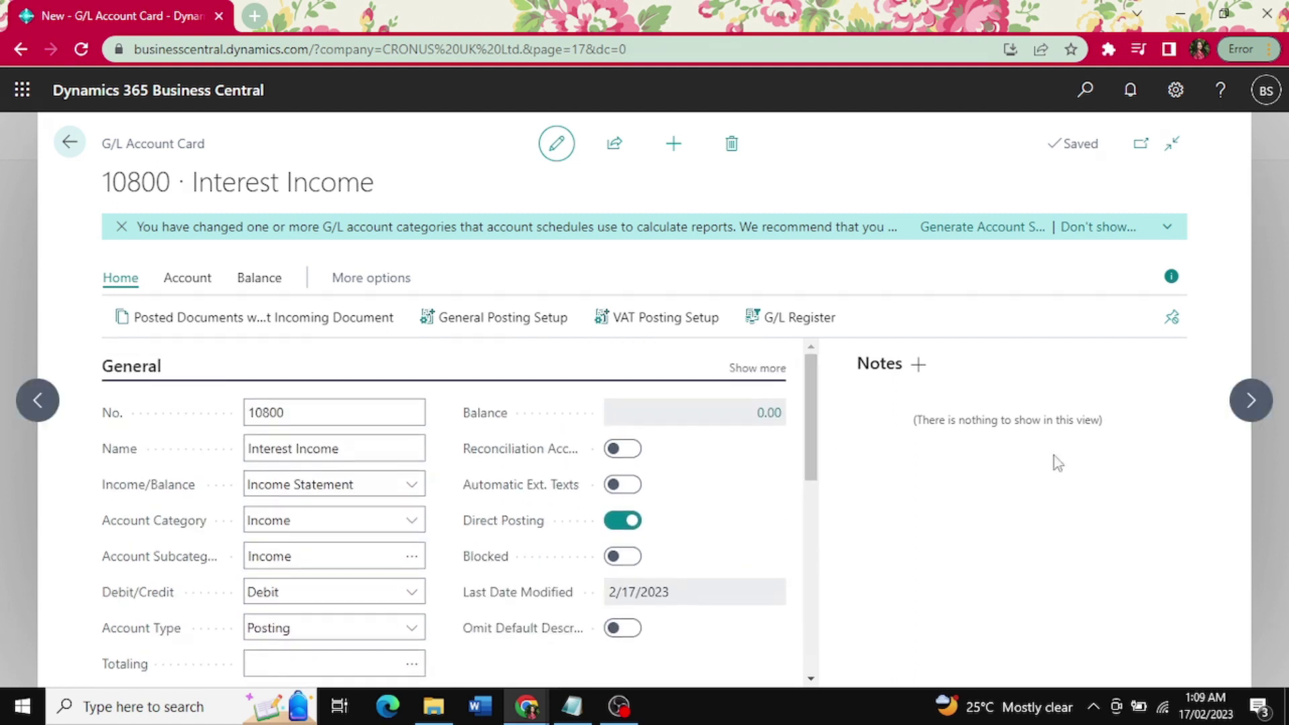
Step: Set the account's Gen. Posting Type to Sale and its Gen. Bus. Posting Group to DOMESTIC
{"action": "mouse_move", "coordinate": [556, 458]}
{"action": "mouse_move", "coordinate": [525, 500]}
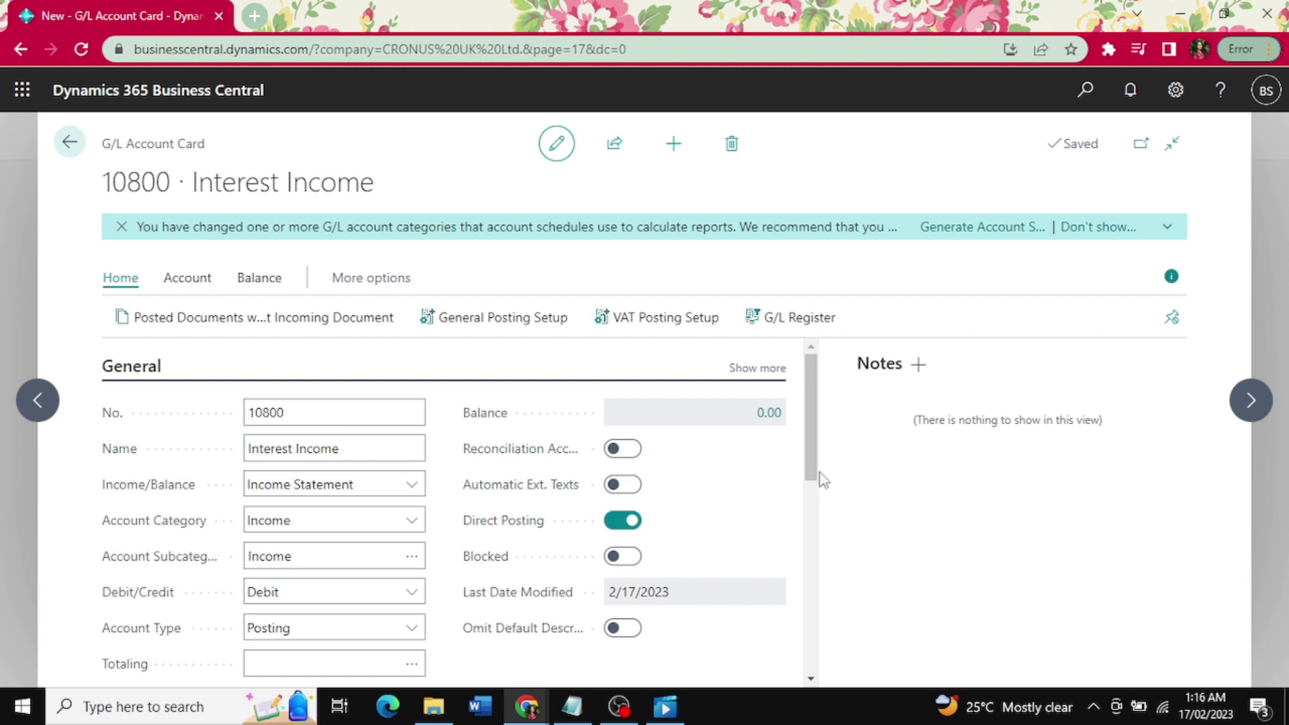
{"action": "left_click_drag", "start_coordinate": [818, 478], "coordinate": [817, 580]}
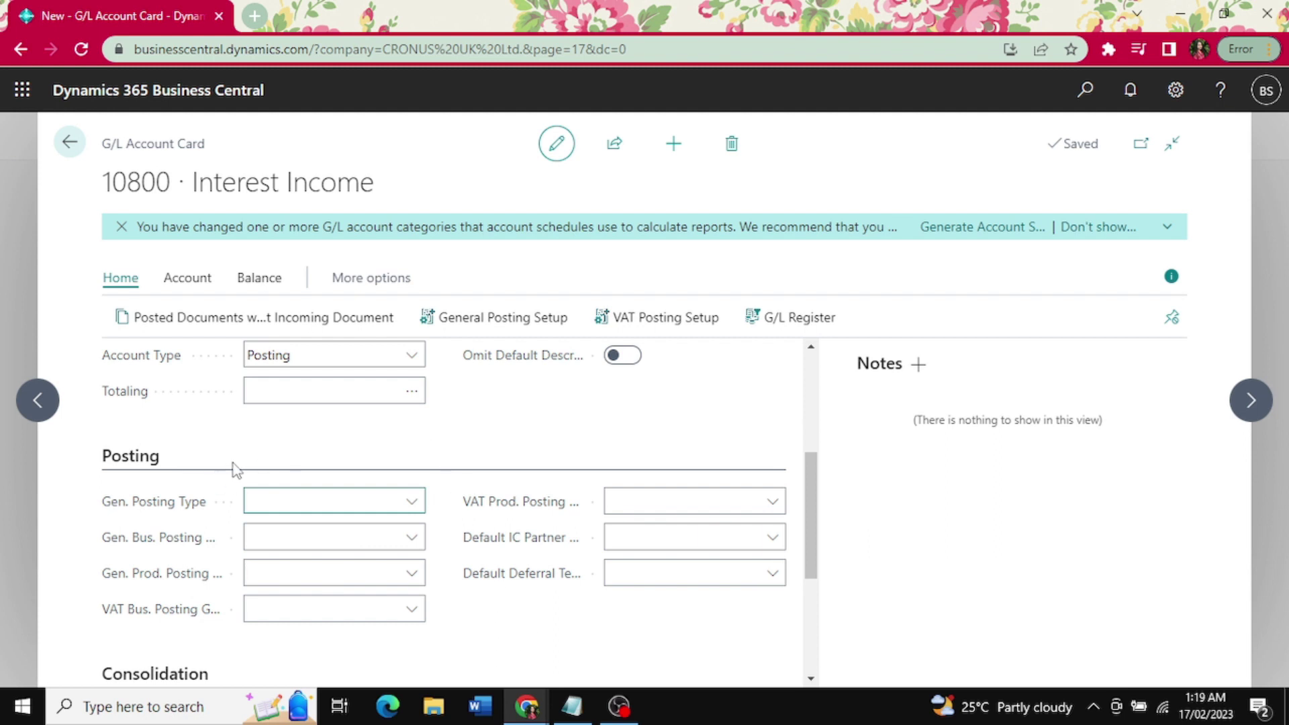
{"action": "left_click", "coordinate": [412, 500]}
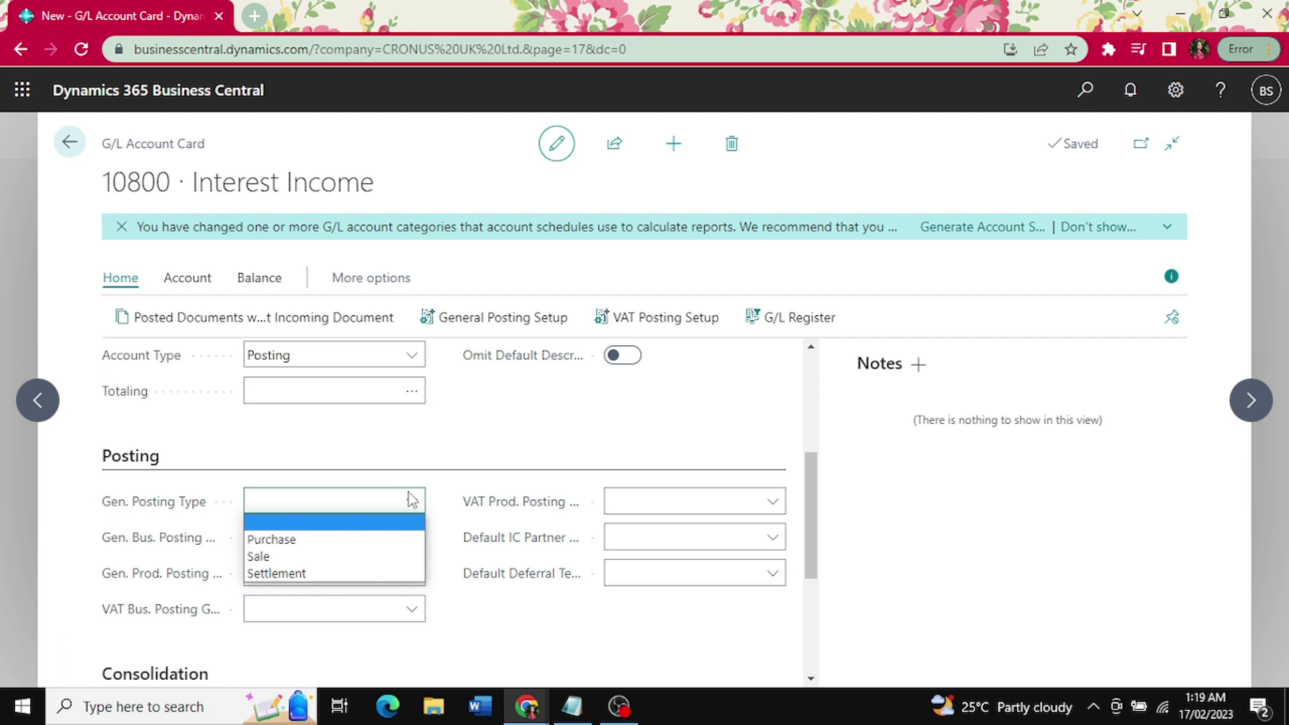
{"action": "left_click", "coordinate": [260, 556]}
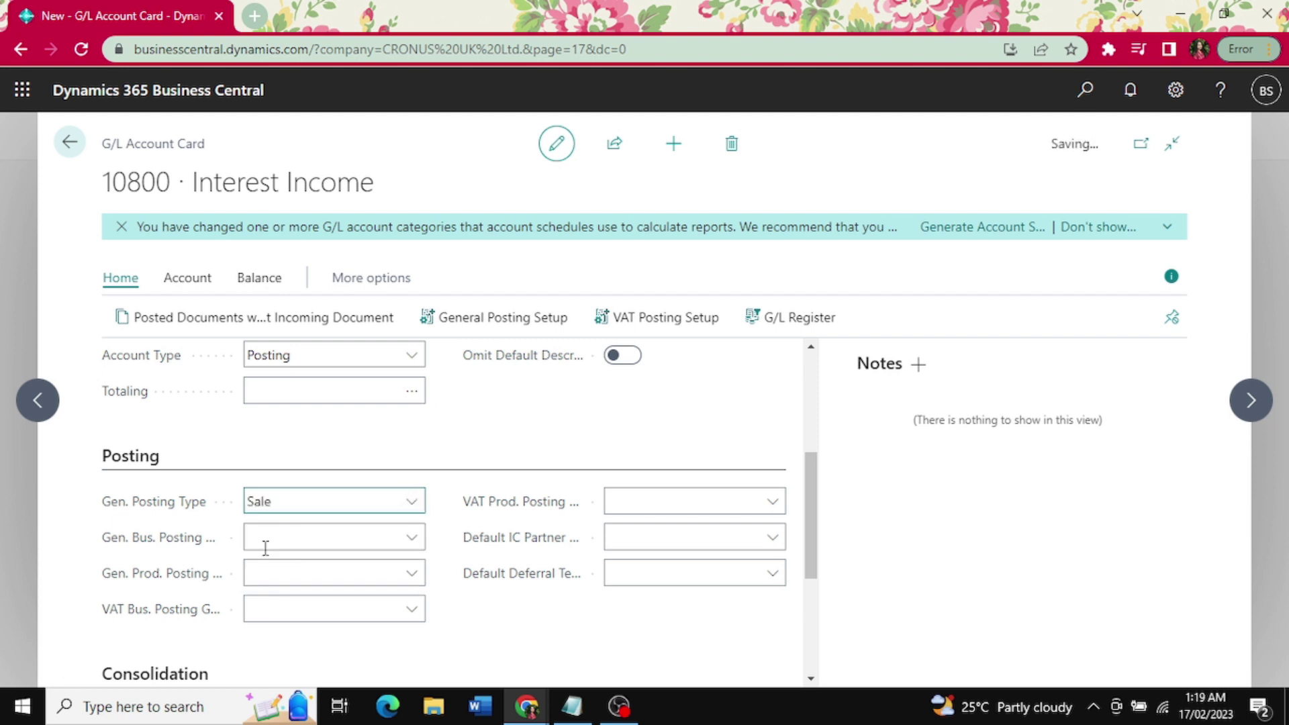
{"action": "mouse_move", "coordinate": [189, 543]}
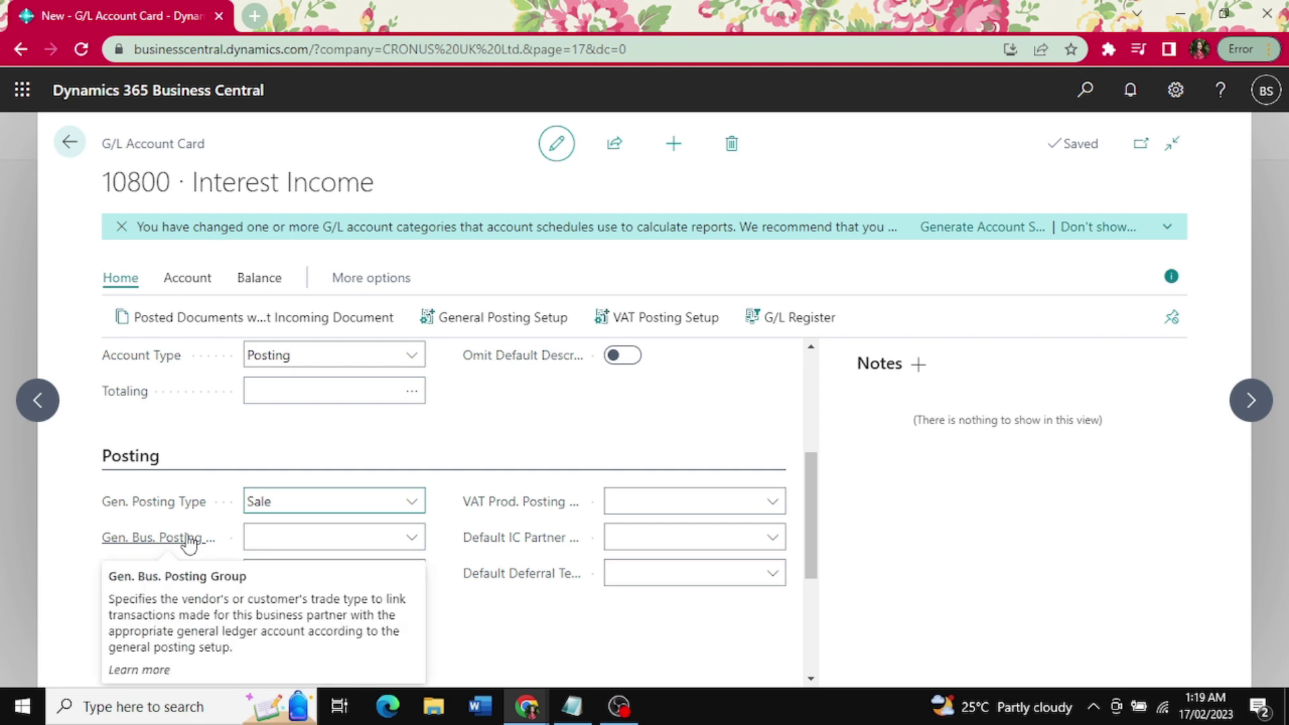
{"action": "left_click", "coordinate": [273, 535]}
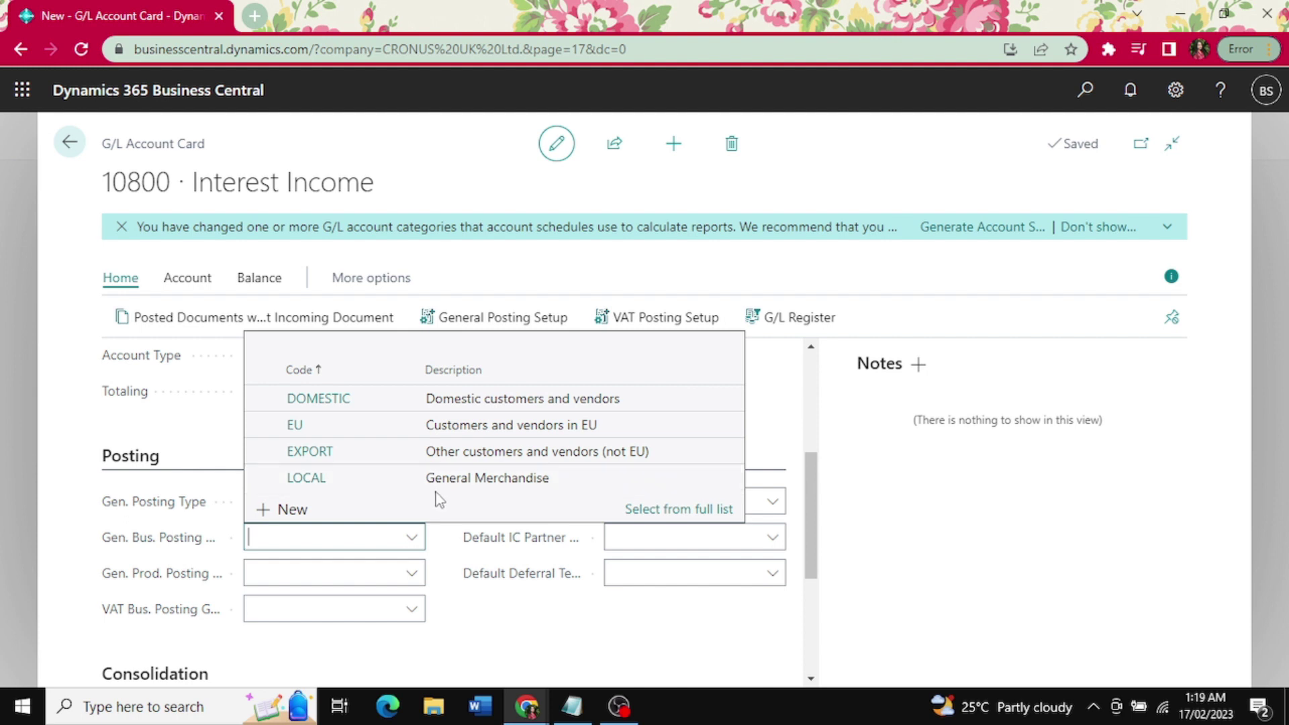
{"action": "left_click", "coordinate": [323, 400]}
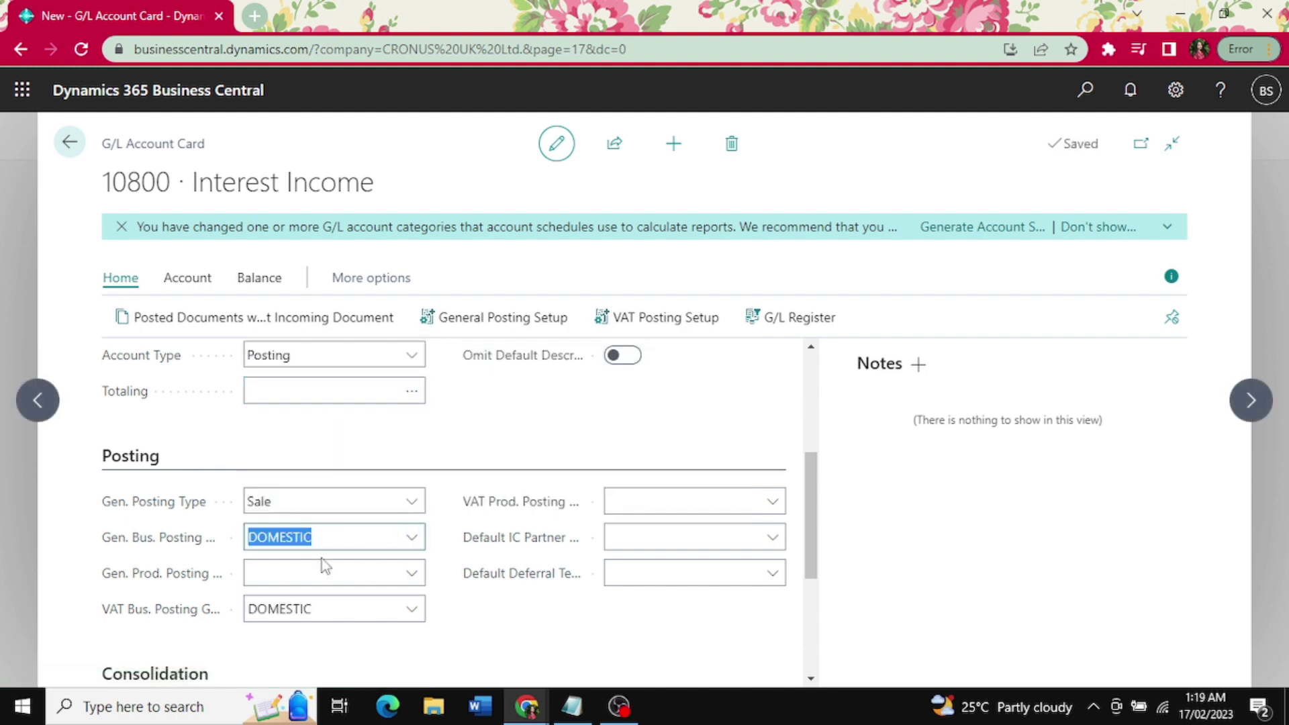
Step: Set the account's Gen. Prod. Posting Group to RETAIL
{"action": "mouse_move", "coordinate": [201, 583]}
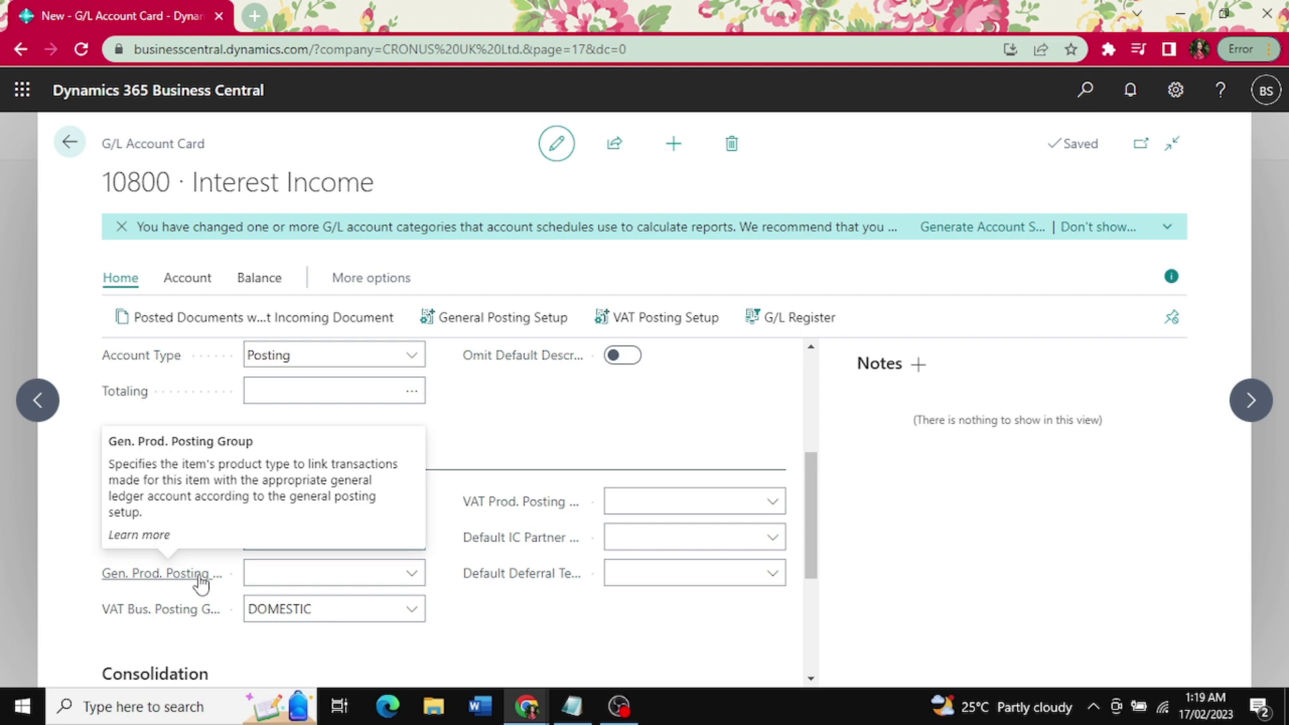
{"action": "left_click", "coordinate": [316, 573]}
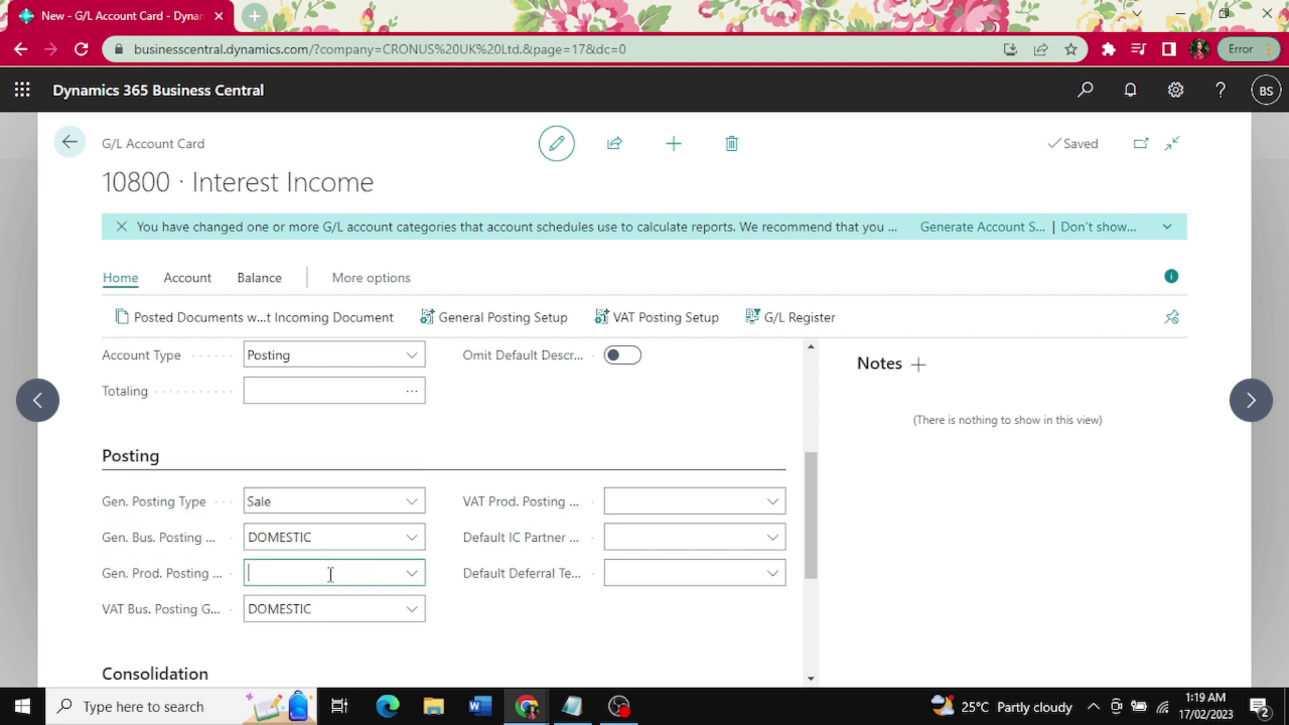
{"action": "left_click", "coordinate": [408, 574]}
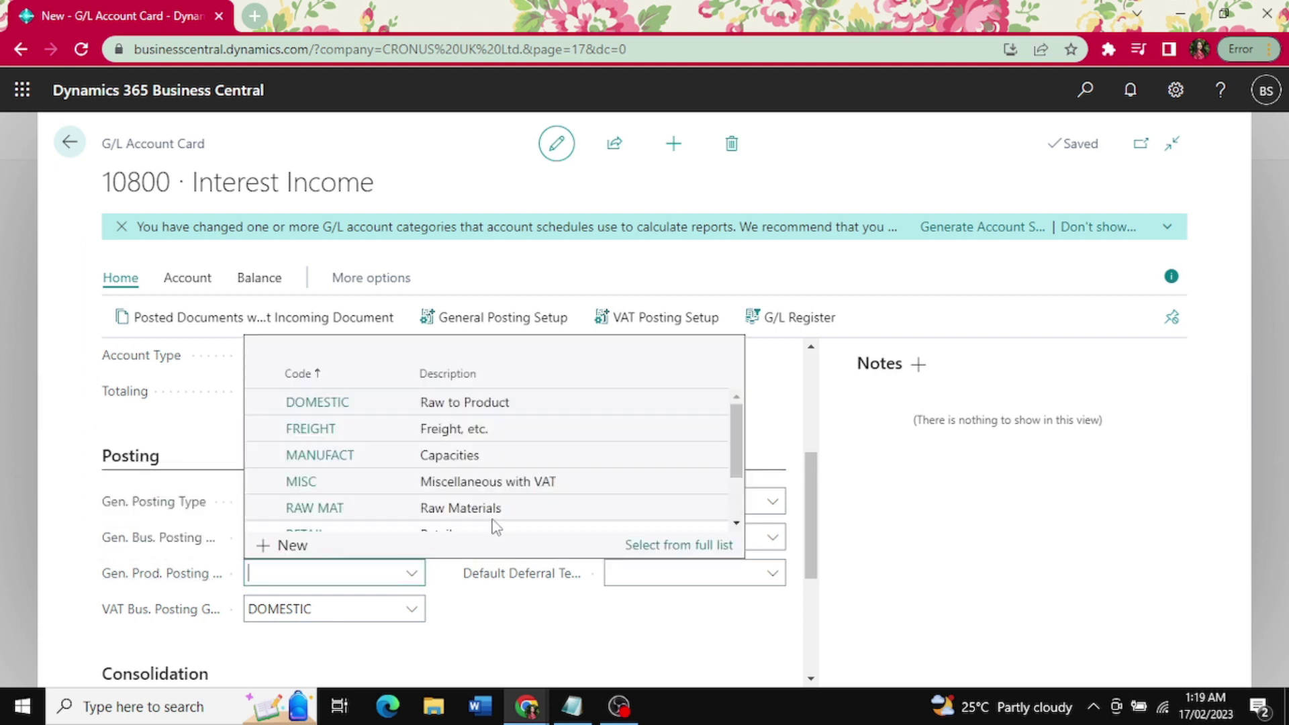
{"action": "scroll", "coordinate": [744, 445], "scroll_direction": "down", "scroll_amount": 2}
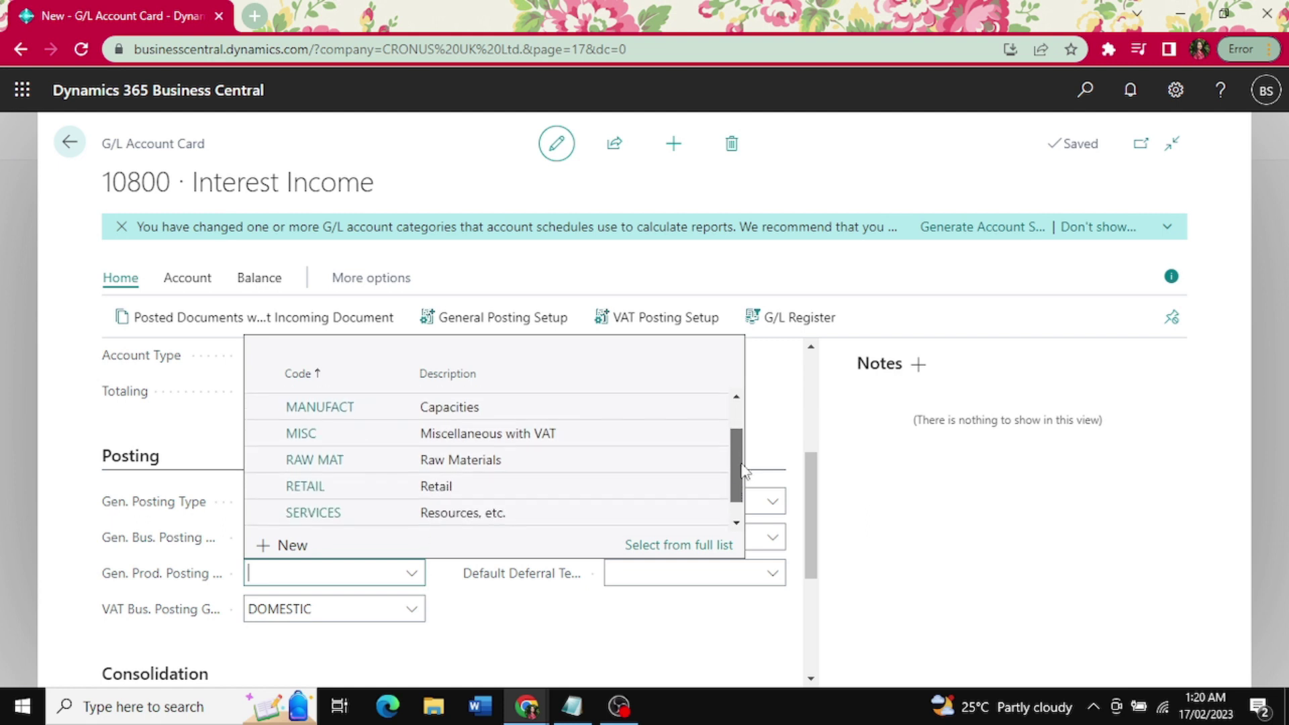
{"action": "left_click", "coordinate": [302, 482]}
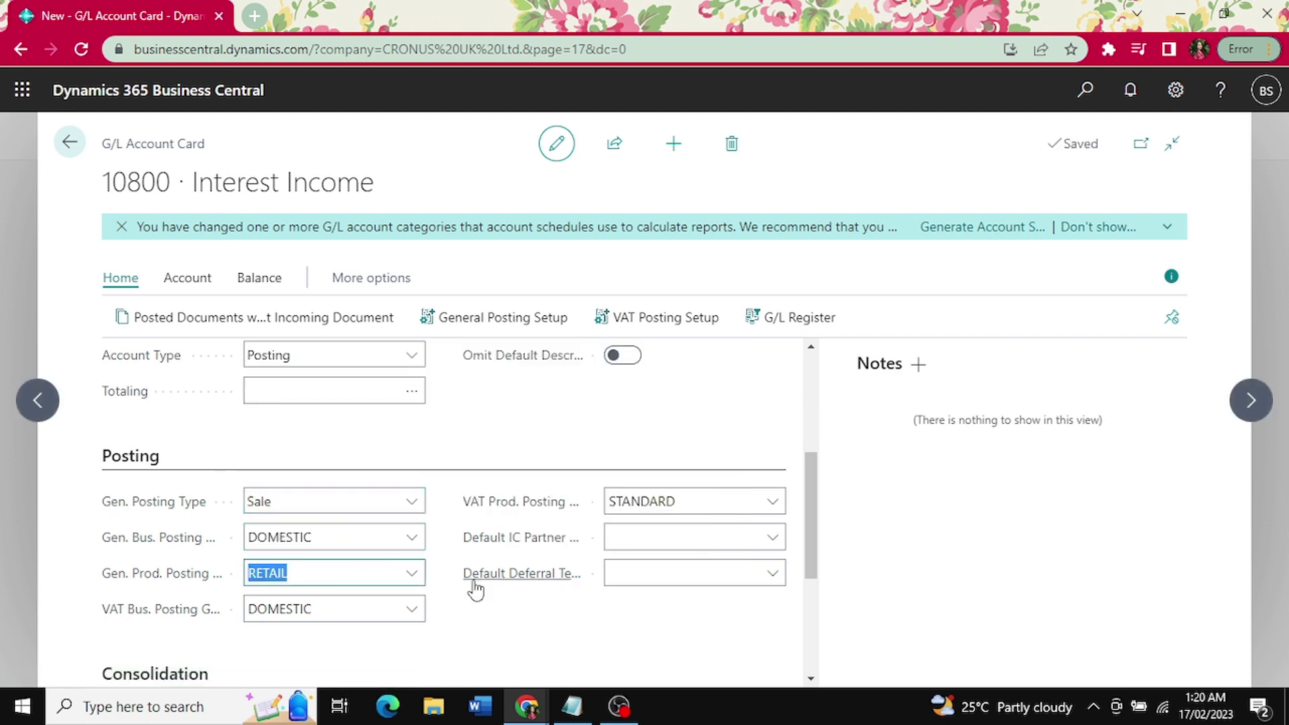
{"action": "left_click", "coordinate": [460, 611]}
Step: Close the account card and locate account 10800 Interest Income in the Chart of Accounts
{"action": "left_click_drag", "start_coordinate": [813, 534], "coordinate": [823, 377]}
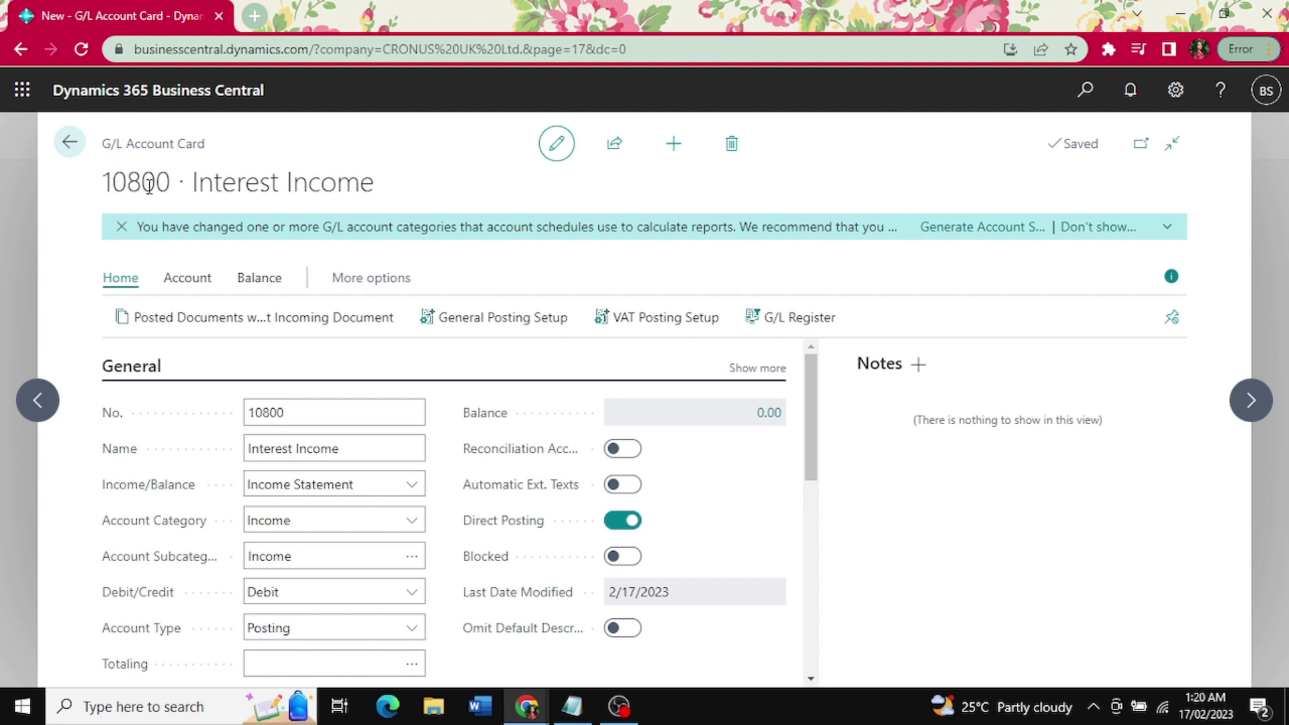
{"action": "left_click", "coordinate": [71, 149]}
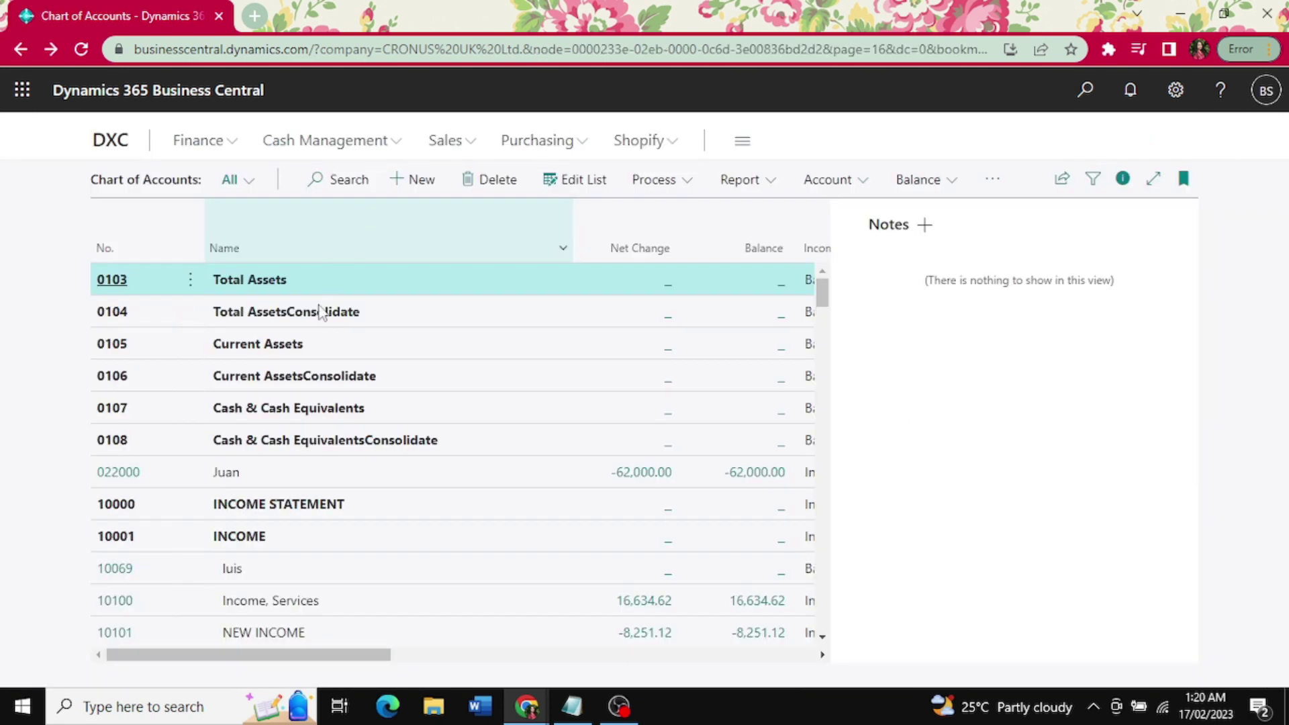
{"action": "left_click_drag", "start_coordinate": [823, 294], "coordinate": [833, 336]}
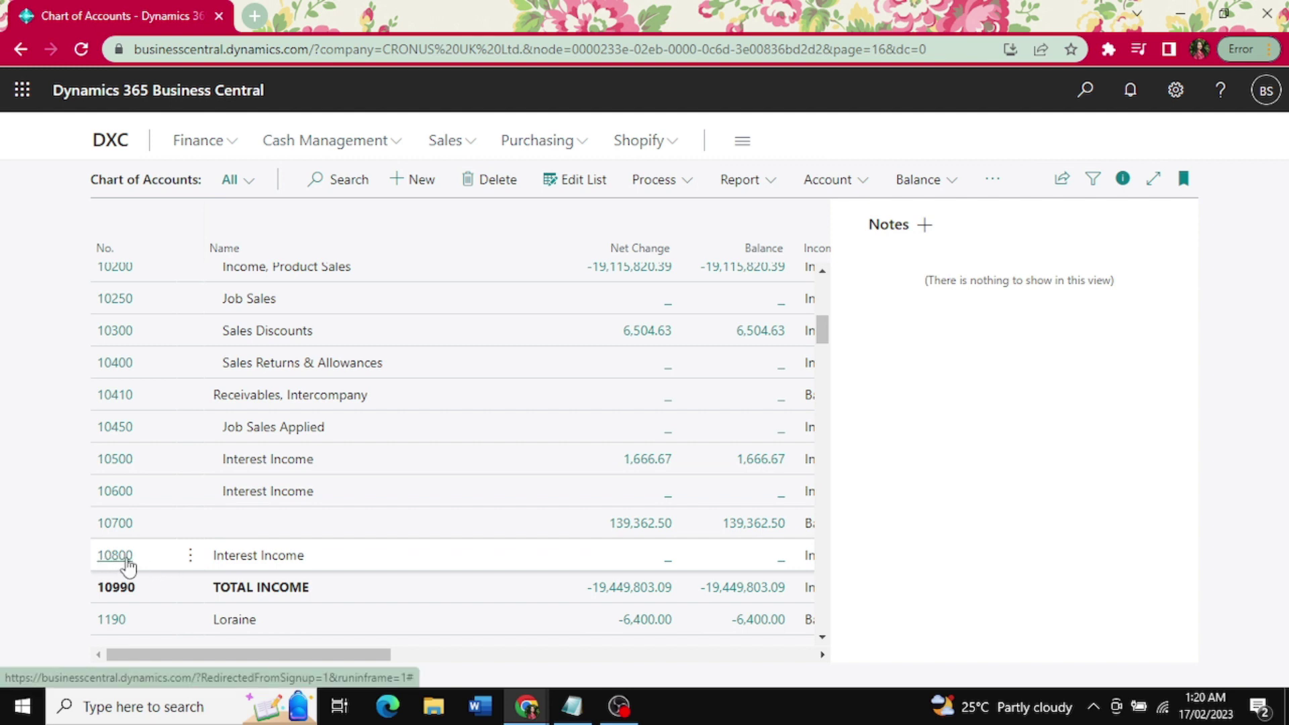
{"action": "left_click_drag", "start_coordinate": [312, 656], "coordinate": [174, 645]}
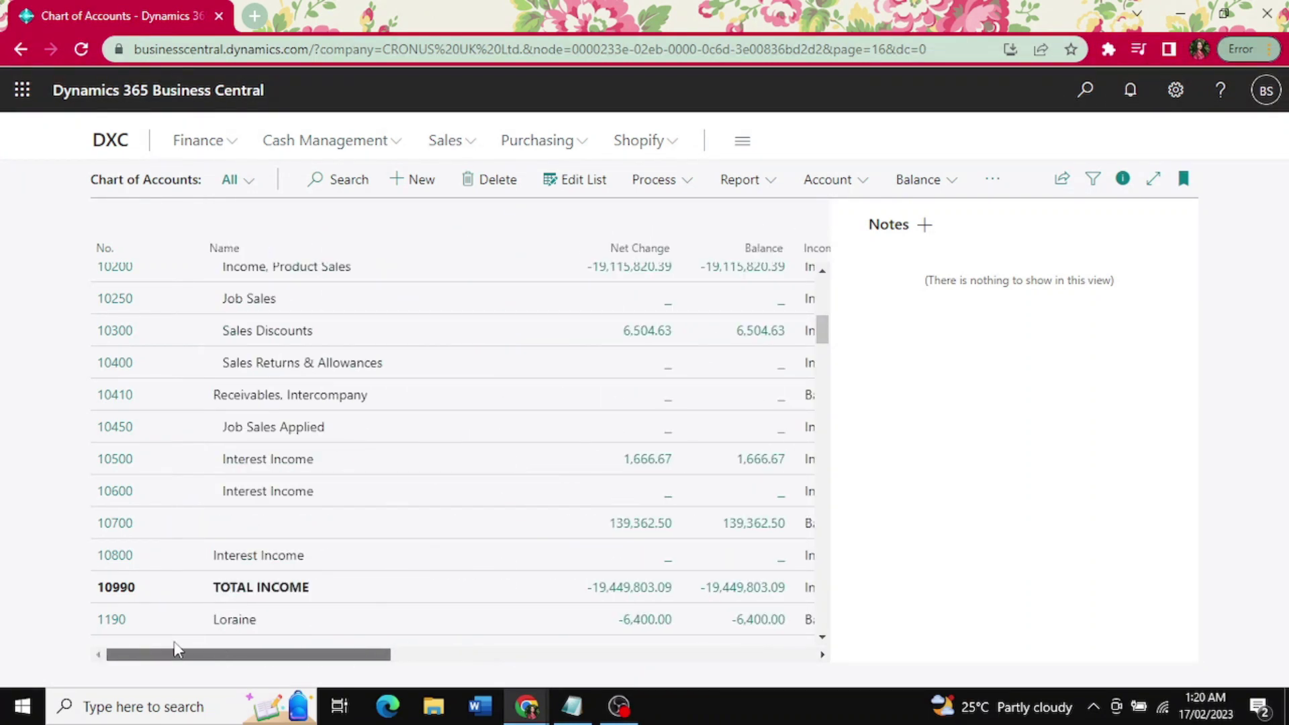
Step: Reopen the card of account 10800, review its general, posting and consolidation settings, and close it
{"action": "left_click", "coordinate": [132, 569]}
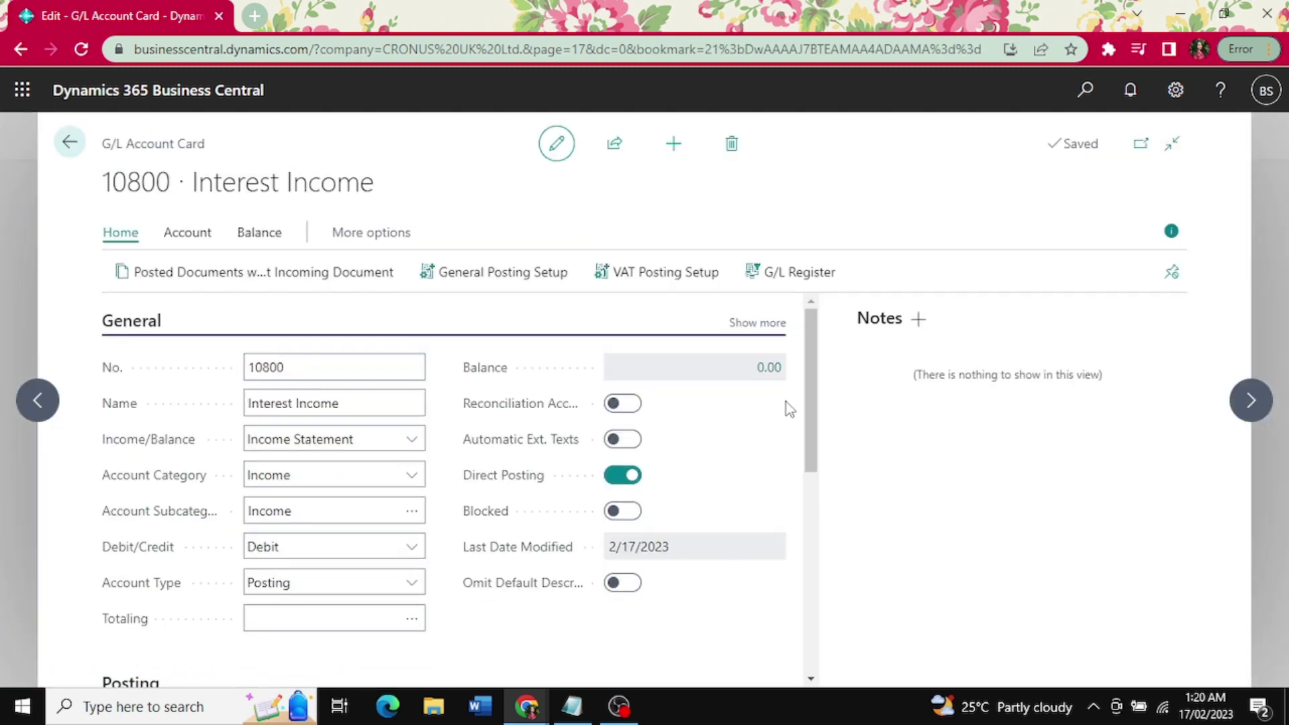
{"action": "left_click_drag", "start_coordinate": [819, 365], "coordinate": [820, 589]}
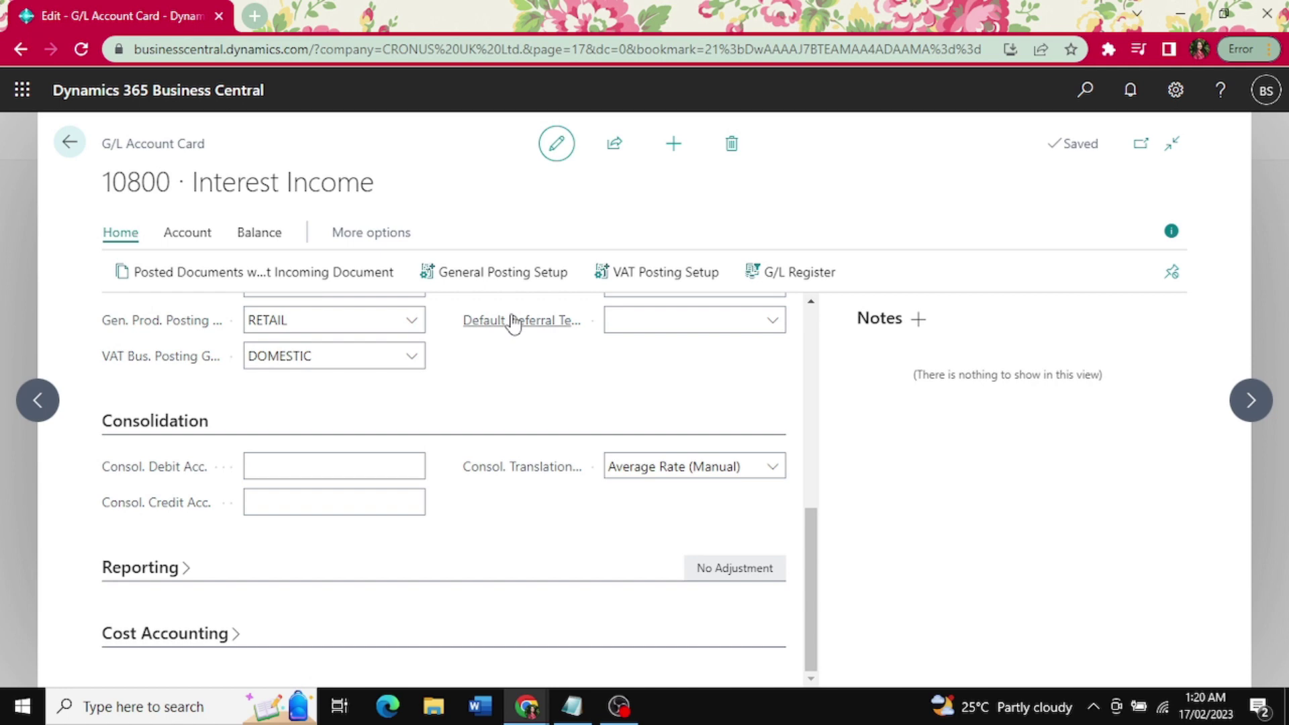
{"action": "left_click", "coordinate": [75, 149]}
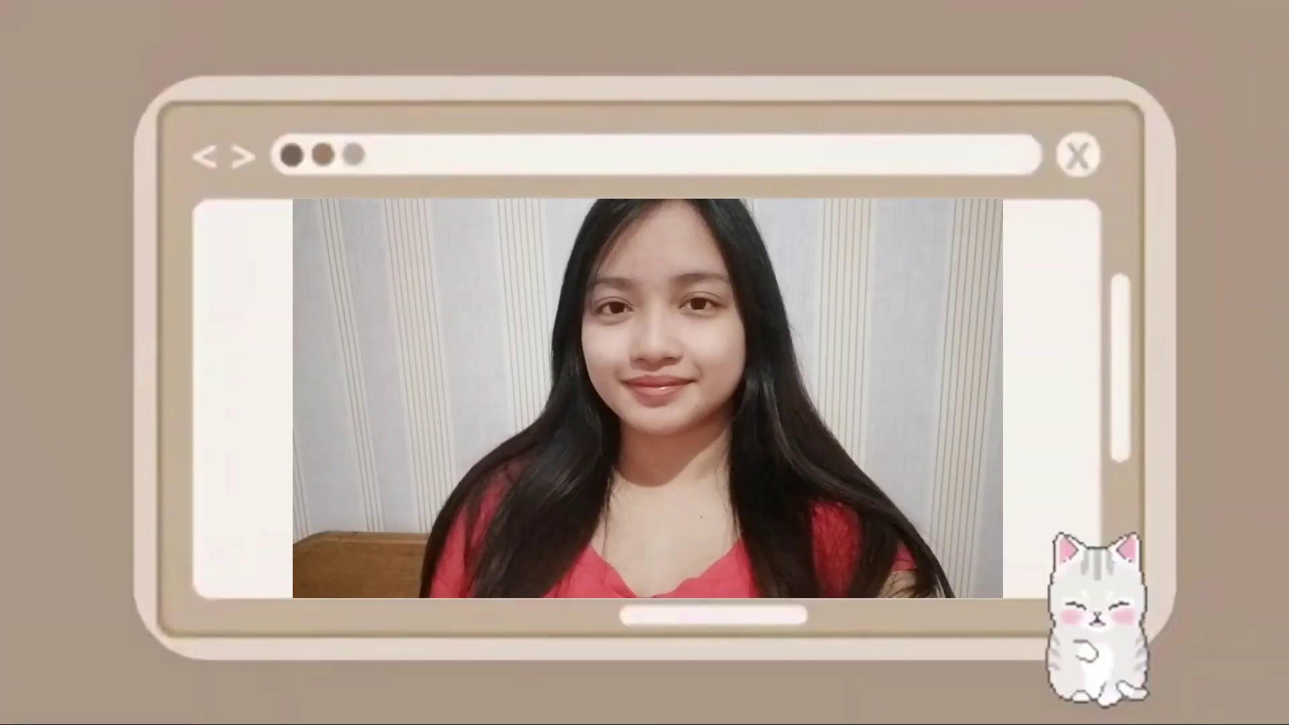